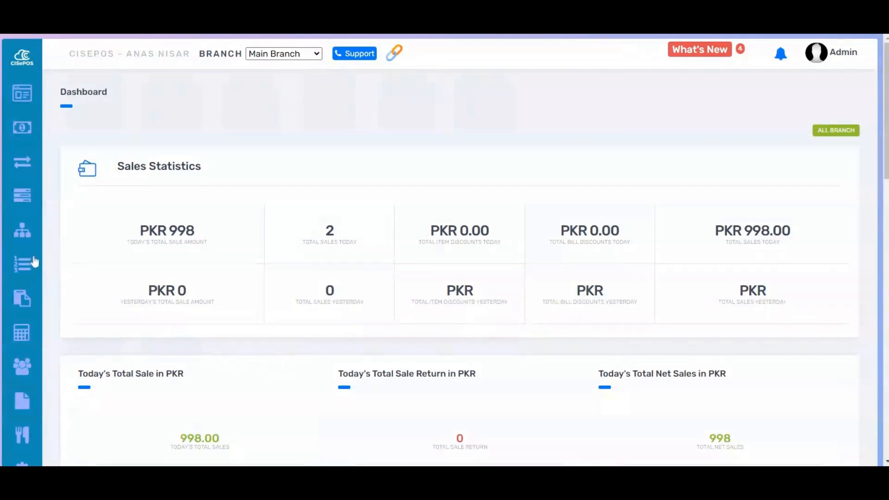
# Step: Open the list of items
pyautogui.moveTo(33, 263)
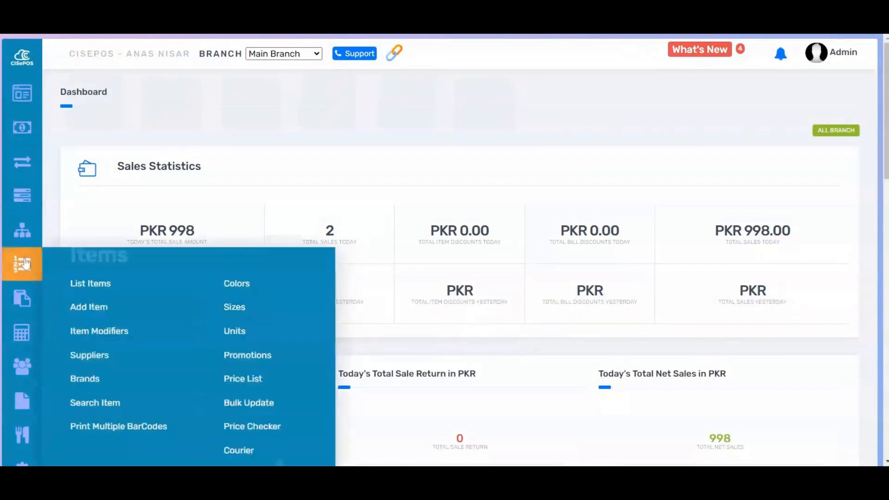
pyautogui.click(77, 284)
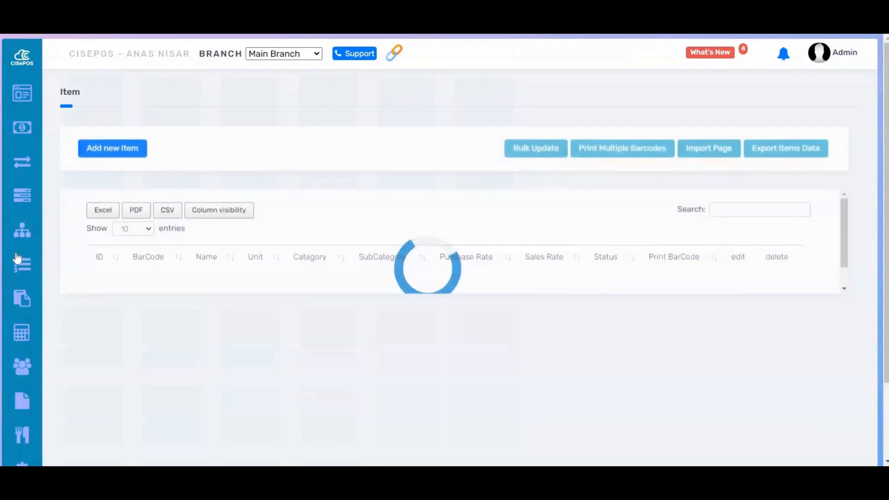
pyautogui.moveTo(35, 265)
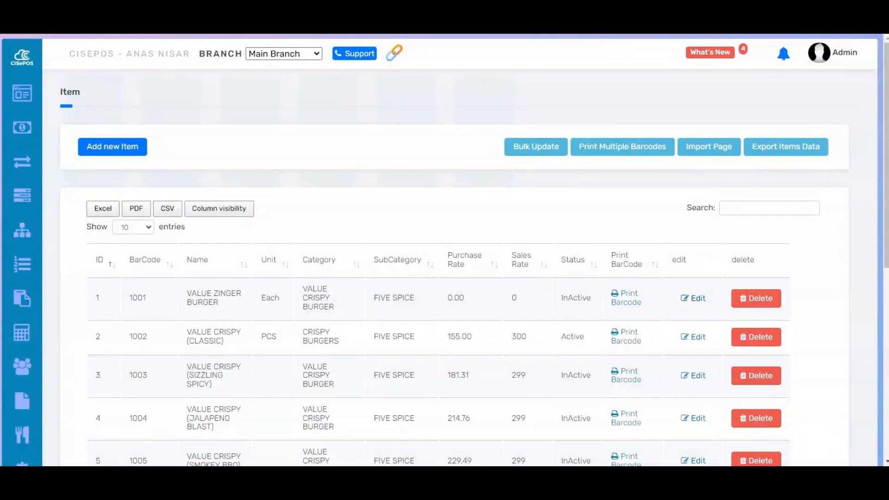
# Step: Edit the VALUE ZINGER BURGER item, set its sales rate excluding tax to 500, and update the item
pyautogui.click(692, 301)
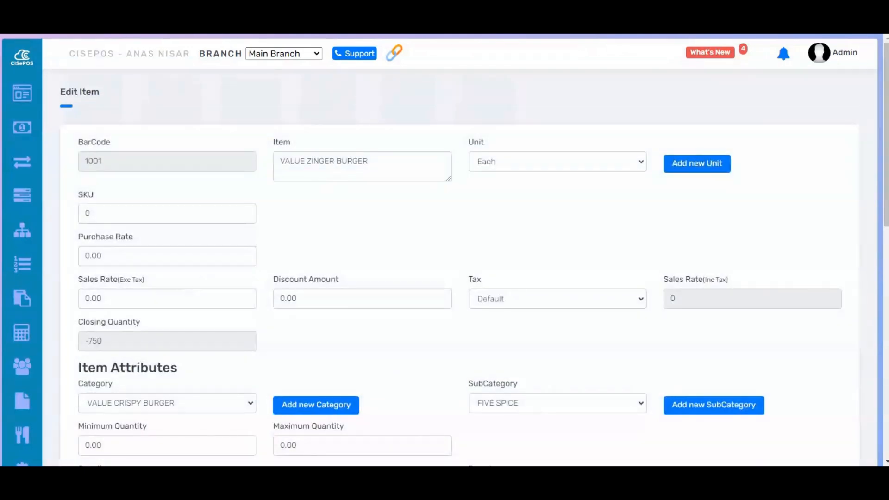
pyautogui.doubleClick(101, 299)
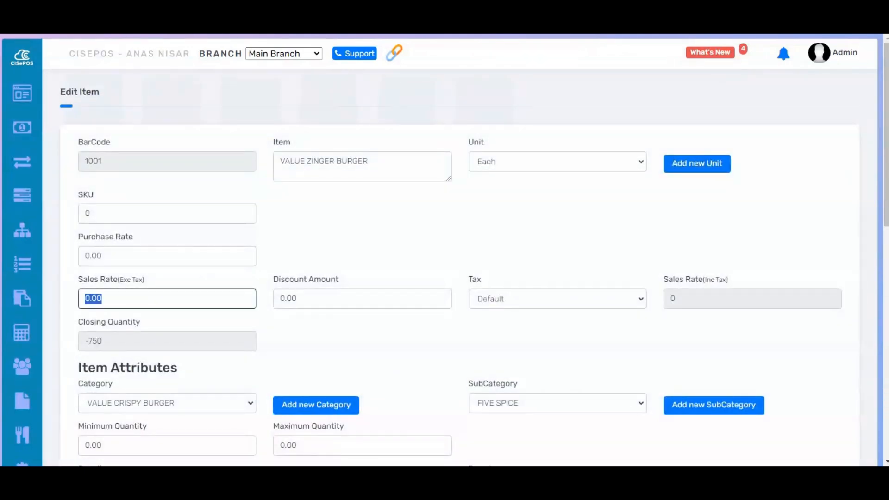
pyautogui.write('5')
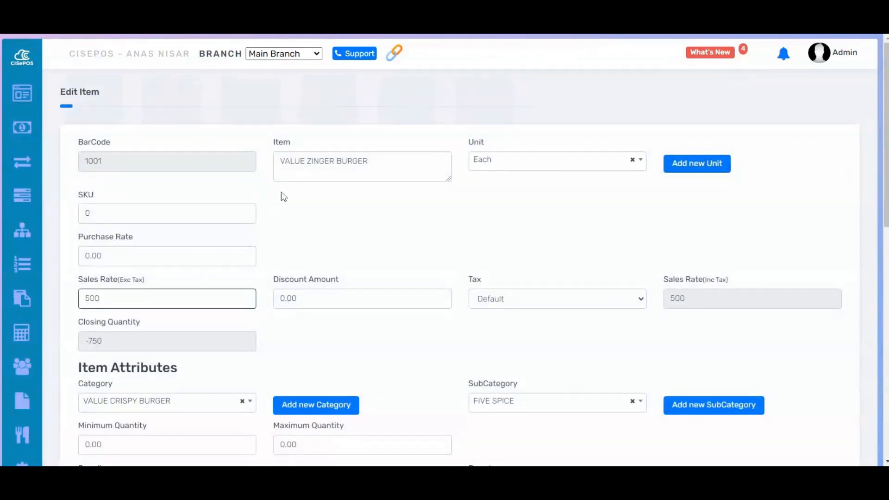
pyautogui.moveTo(281, 161); pyautogui.dragTo(347, 209)
pyautogui.click(350, 209)
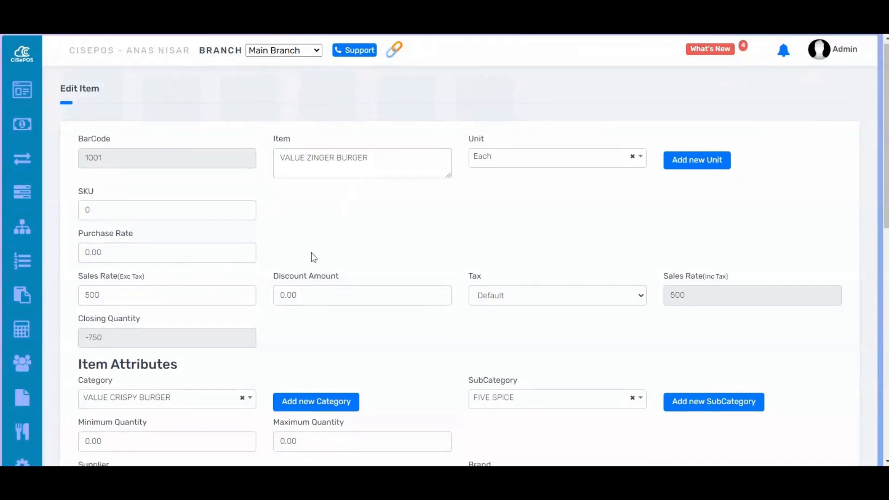
pyautogui.scroll(-8, 314, 255)
pyautogui.scroll(-4, 314, 255)
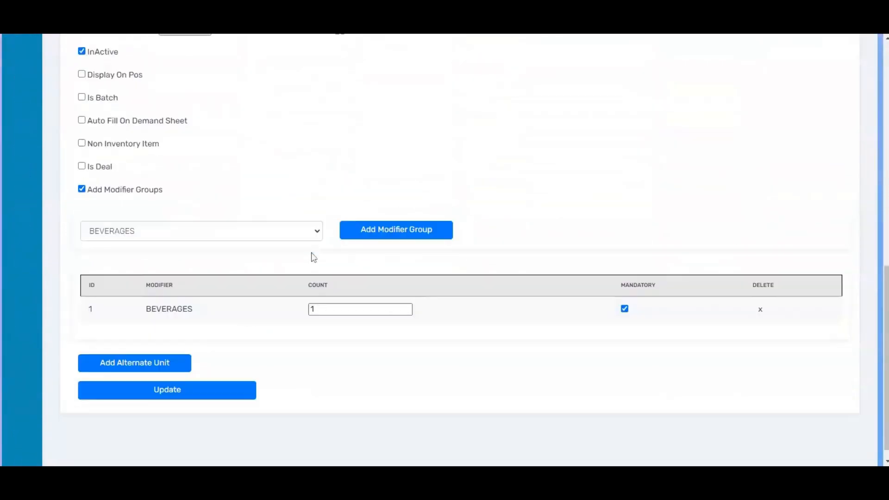
pyautogui.click(250, 378)
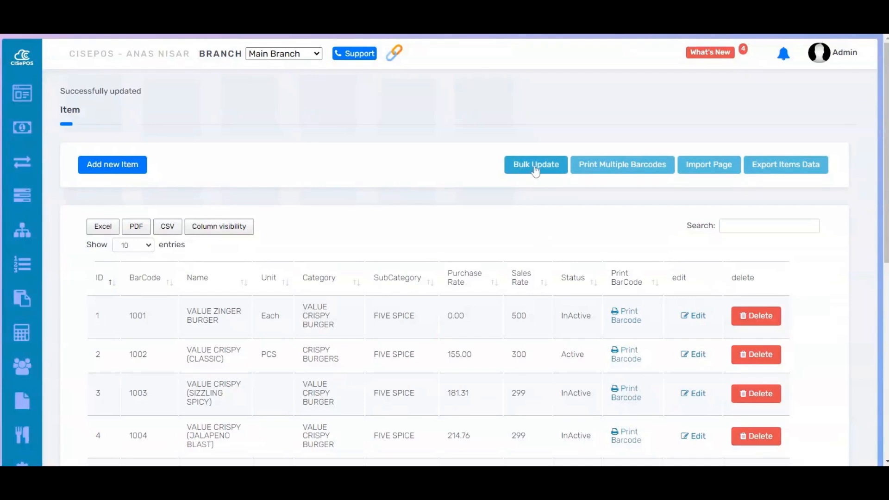
# Step: Open the Admin role for editing and search its permissions for "BULK"
pyautogui.scroll(-1, 159, 313)
pyautogui.moveTo(17, 423)
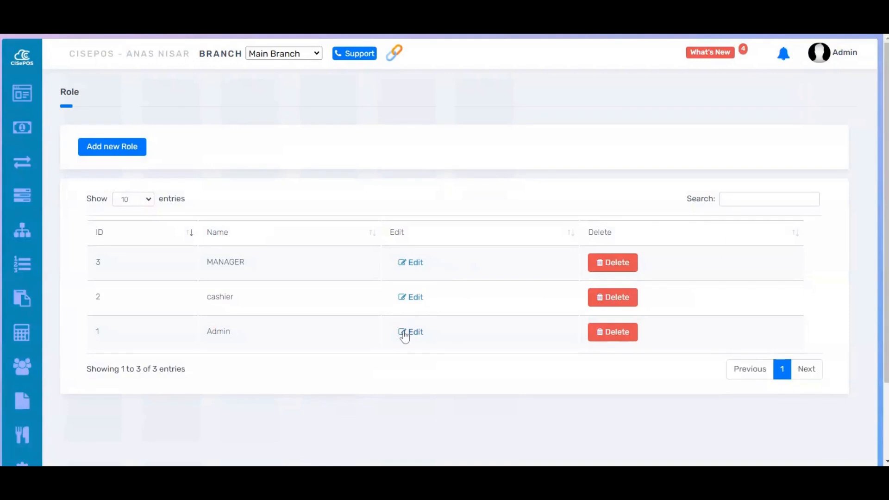
pyautogui.click(404, 335)
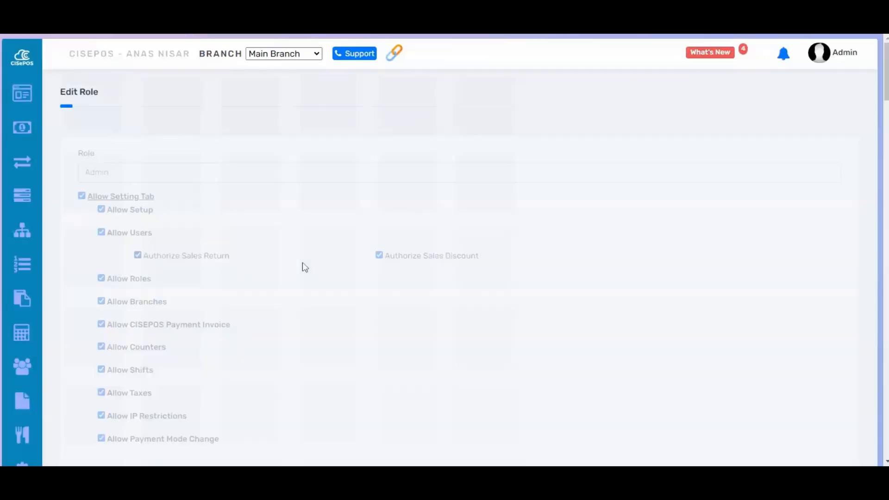
pyautogui.hotkey('ctrl', 'f')
pyautogui.write('BULK')
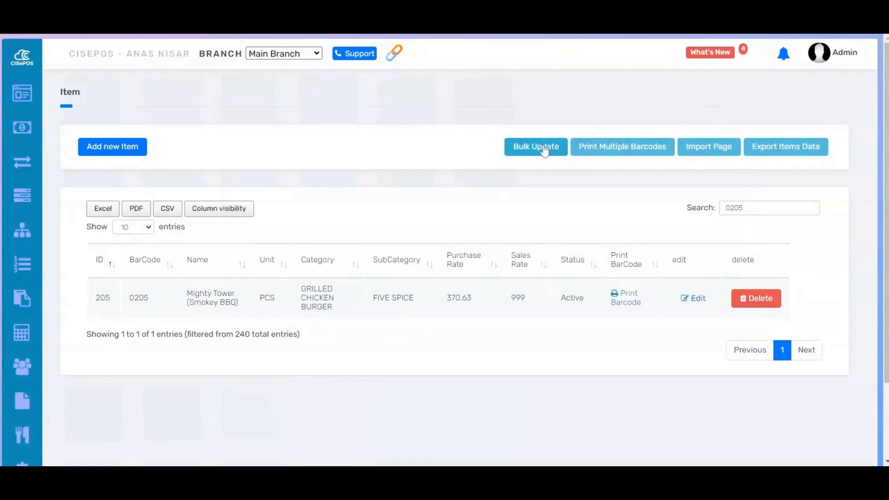
# Step: Open Bulk Update from the item list and load the items of the ADD ONS category
pyautogui.click(547, 156)
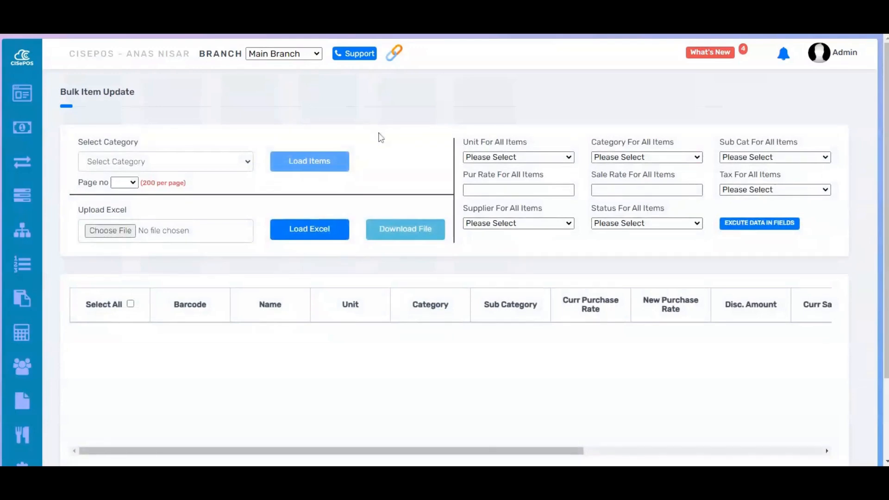
pyautogui.doubleClick(122, 143)
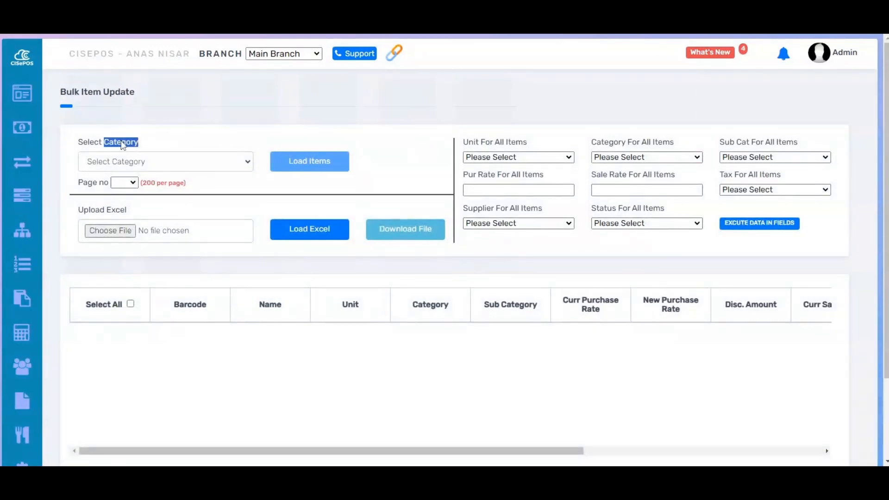
pyautogui.click(129, 145)
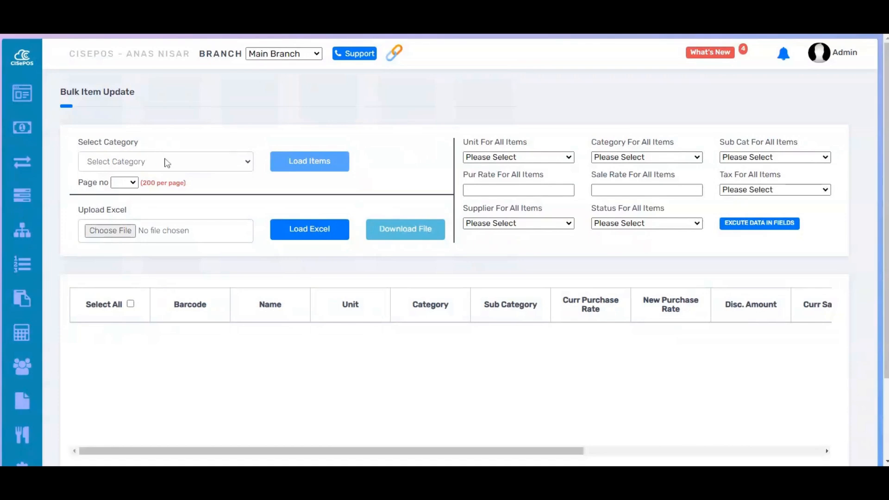
pyautogui.click(167, 163)
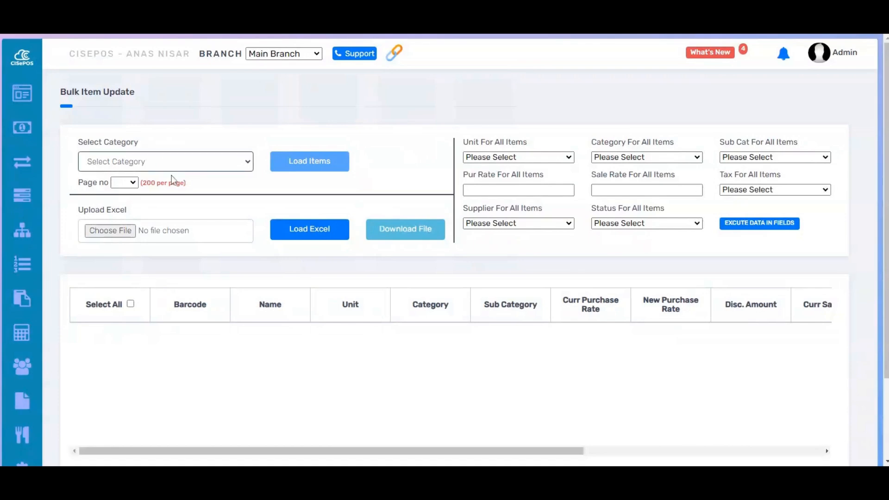
pyautogui.click(166, 187)
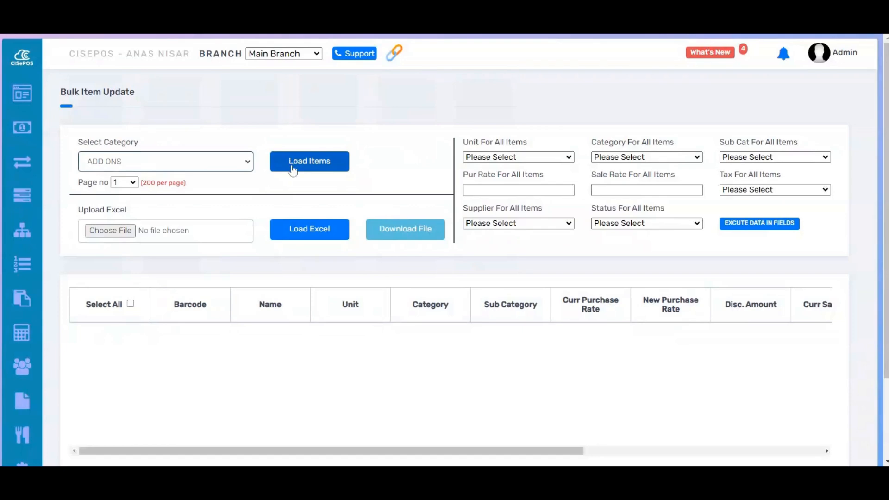
pyautogui.click(292, 168)
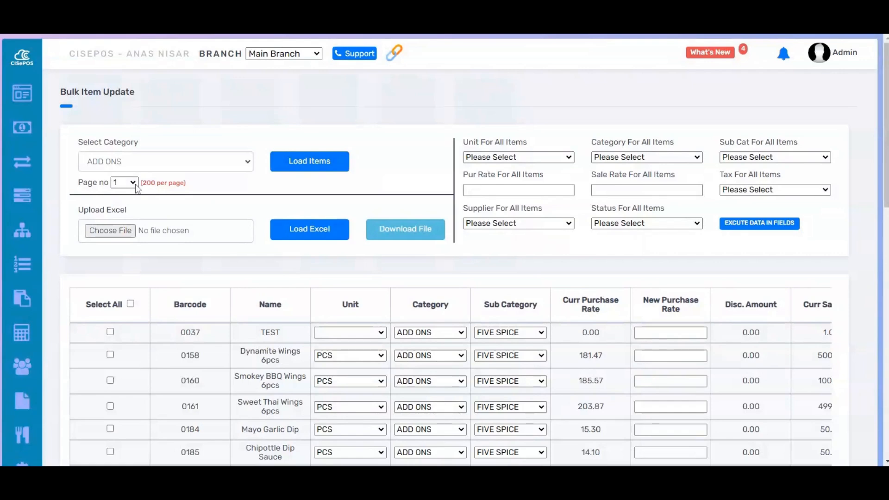
# Step: Check the page number choices, keep page 1, and reload the ADD ONS items
pyautogui.click(135, 183)
pyautogui.click(133, 190)
pyautogui.scroll(-2, 445, 250)
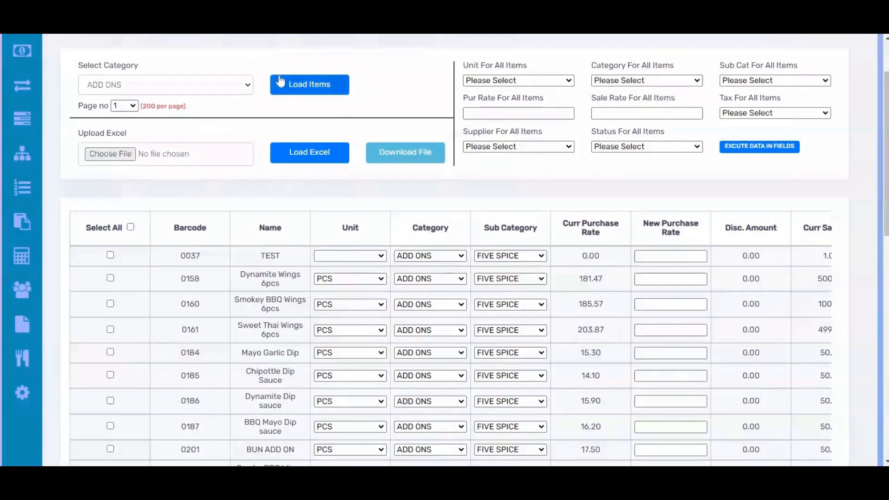
pyautogui.click(317, 88)
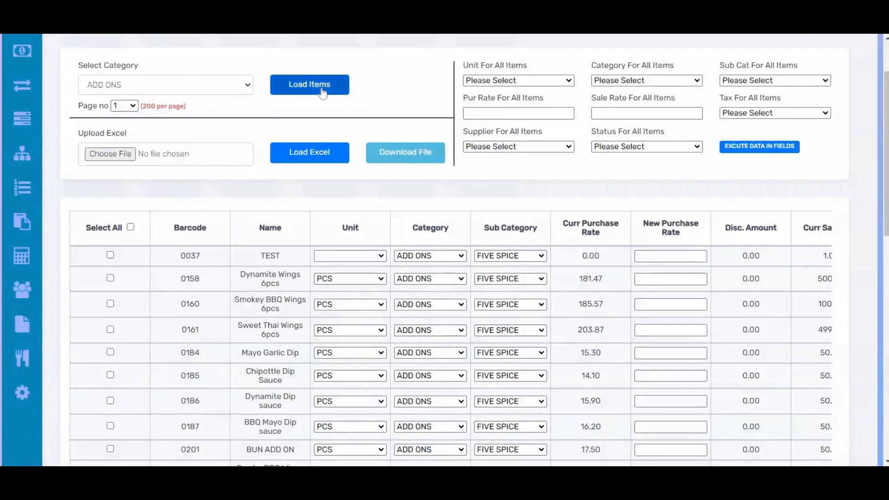
# Step: Look through the loaded ADD ONS items down to the last row, checking their unit, category and subcategory values
pyautogui.scroll(-1, 247, 252)
pyautogui.scroll(-15, 248, 252)
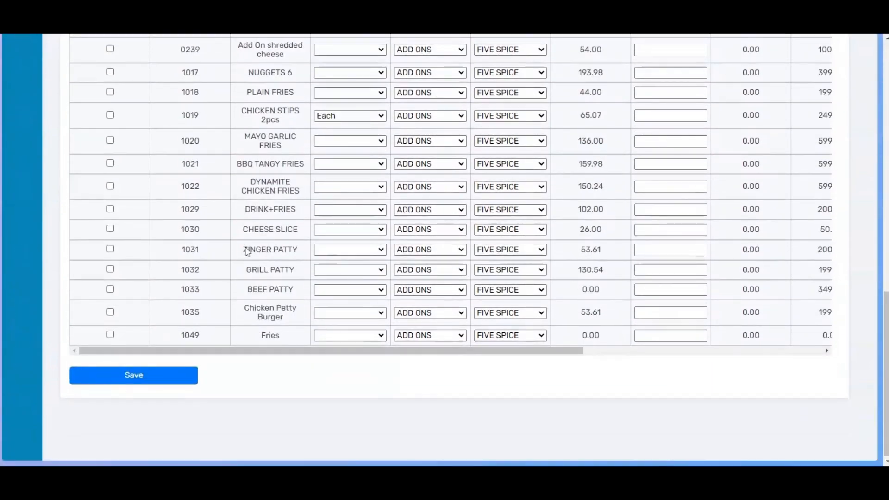
pyautogui.scroll(15, 248, 252)
pyautogui.scroll(3, 248, 252)
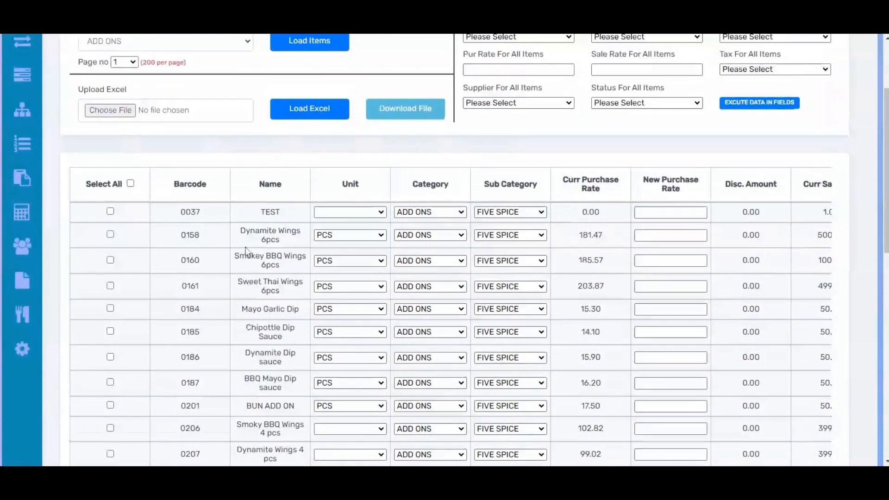
pyautogui.scroll(-2, 248, 252)
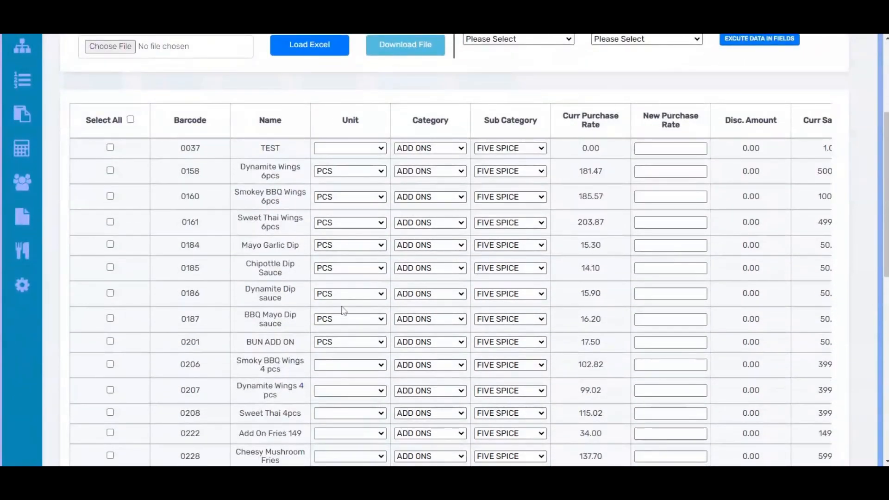
pyautogui.scroll(-1, 343, 373)
pyautogui.scroll(-9, 344, 375)
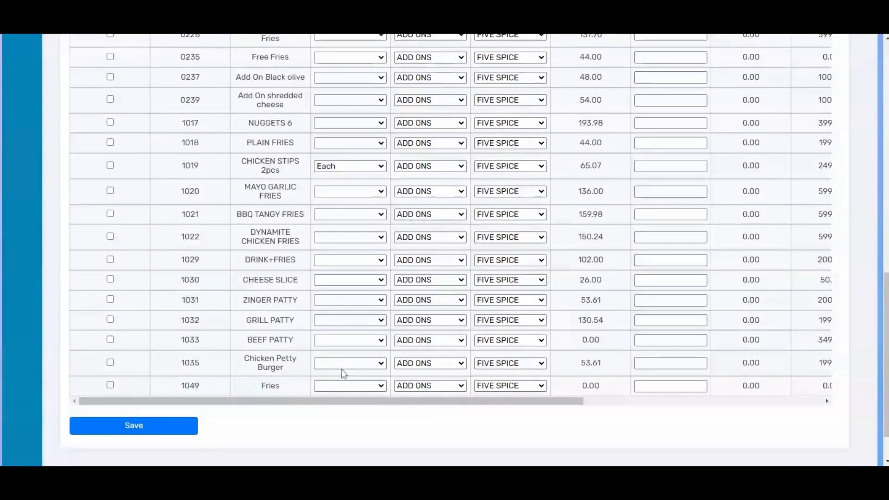
pyautogui.scroll(5, 344, 375)
pyautogui.scroll(4, 344, 375)
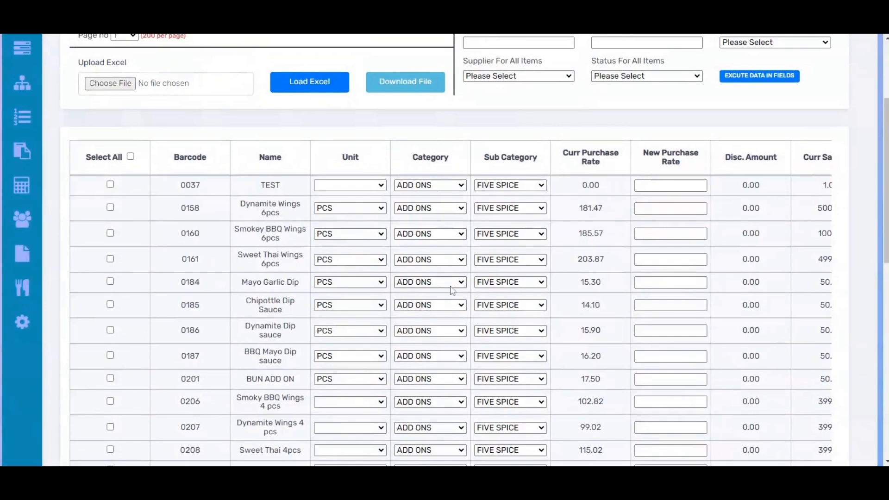
# Step: Examine the purchase and sale rate columns and the for-all-items fields, and look for items without a unit
pyautogui.click(635, 236)
pyautogui.hscroll(2, 661, 152)
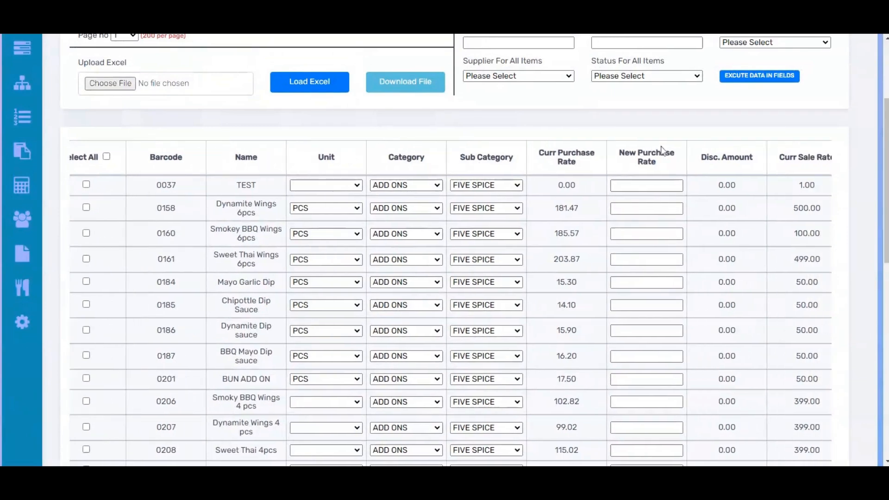
pyautogui.hscroll(-3, 662, 151)
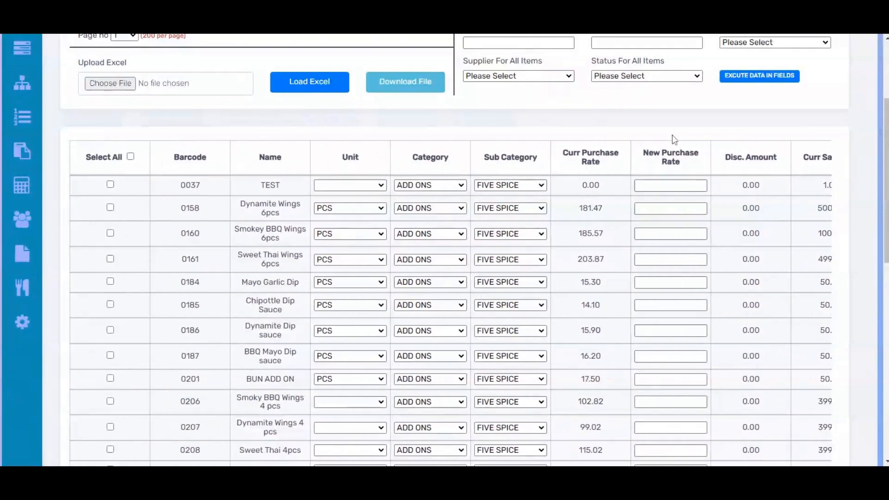
pyautogui.scroll(3, 672, 139)
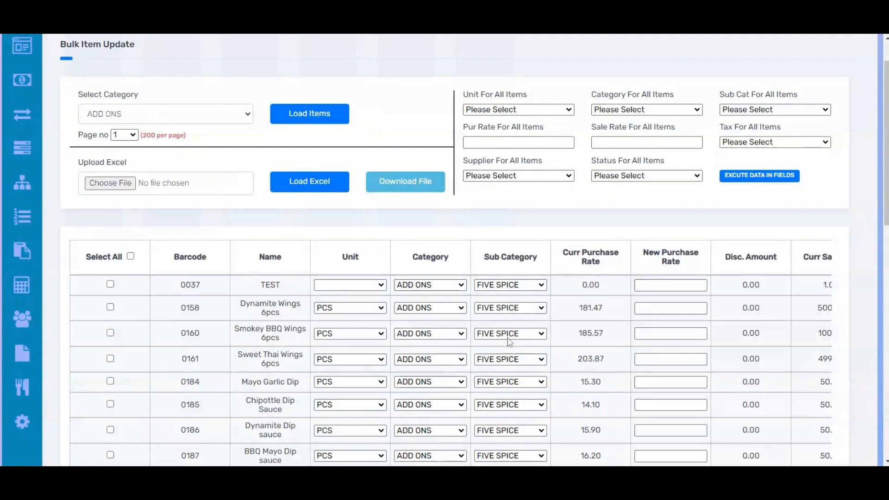
pyautogui.scroll(-3, 509, 341)
pyautogui.scroll(2, 508, 341)
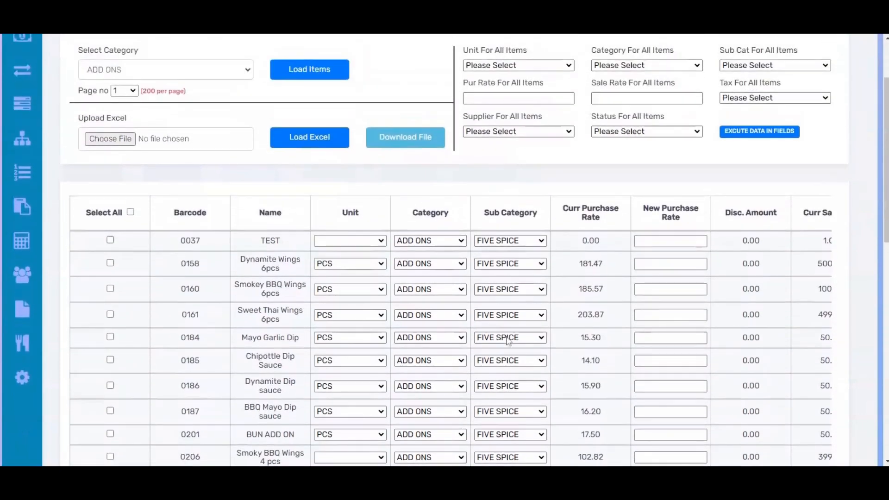
pyautogui.scroll(2, 508, 341)
pyautogui.scroll(-4, 509, 341)
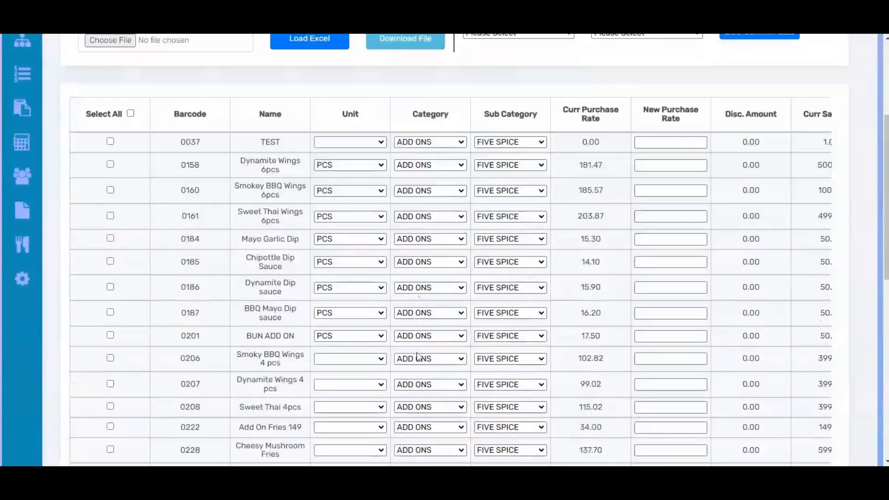
pyautogui.scroll(-10, 366, 302)
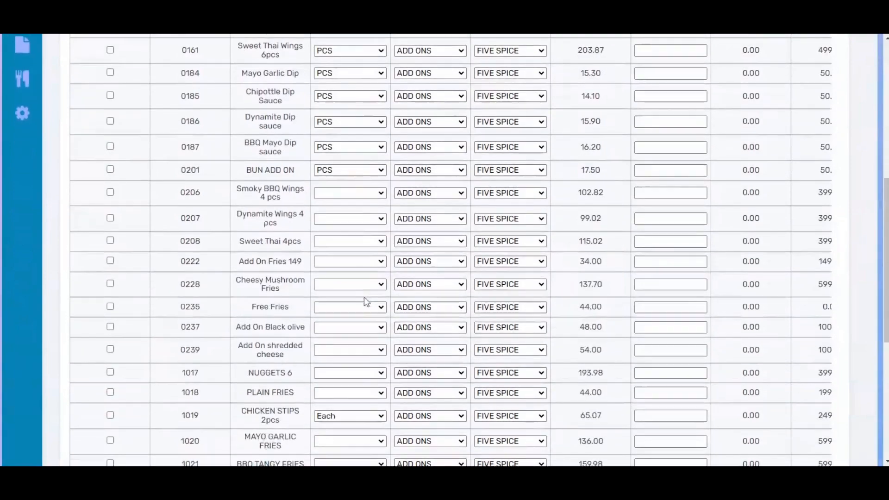
pyautogui.scroll(10, 366, 302)
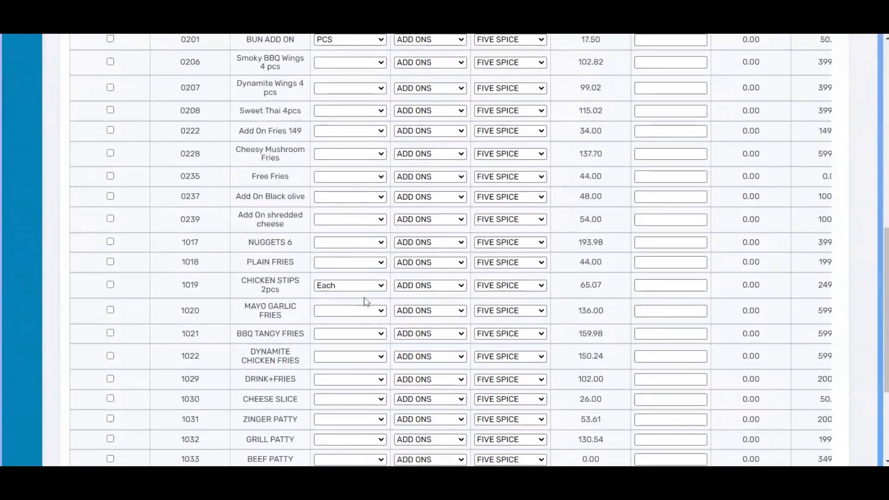
pyautogui.scroll(4, 367, 302)
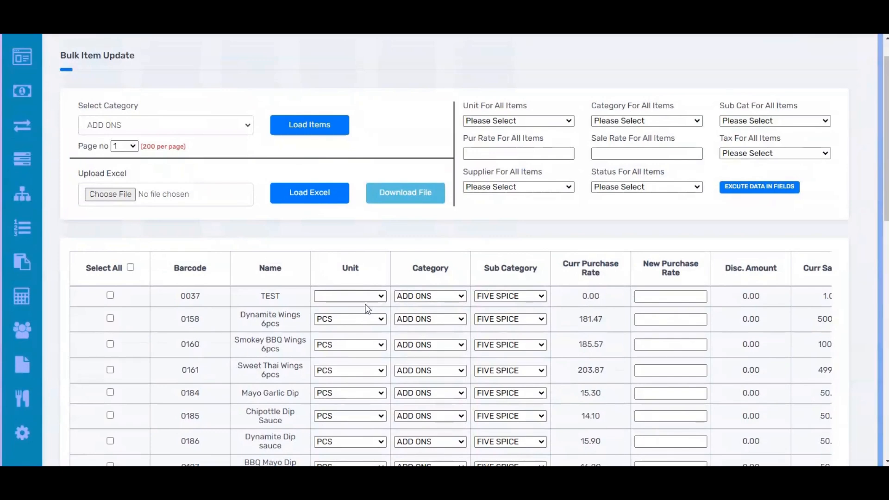
# Step: Set the unit of TEST (0037) and Smoky BBQ Wings 4 pcs (0206) to PCS
pyautogui.click(367, 309)
pyautogui.scroll(-2, 367, 403)
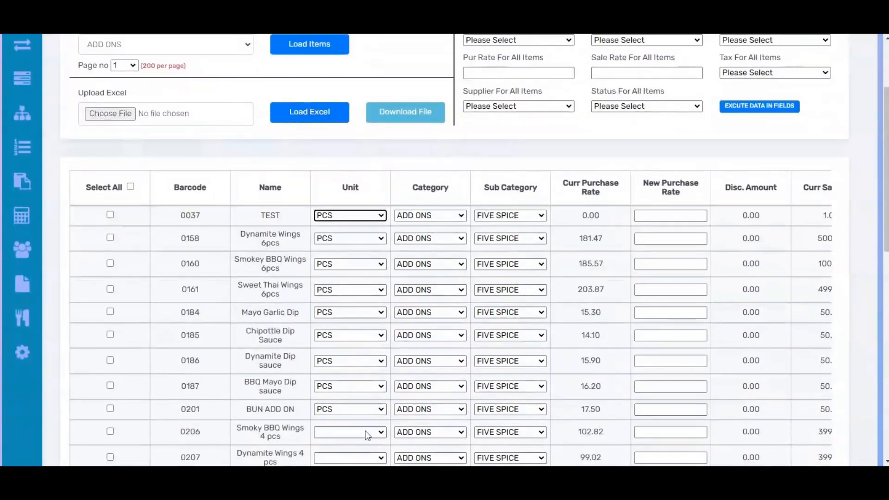
pyautogui.click(366, 432)
pyautogui.click(365, 385)
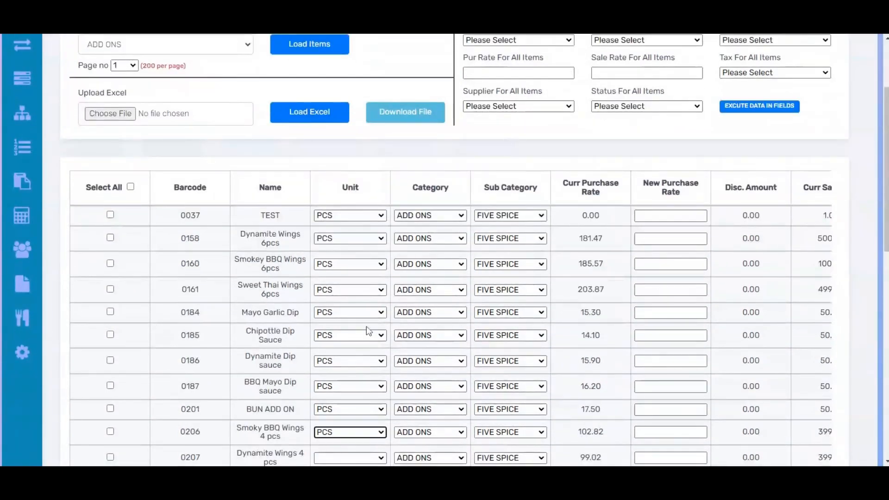
# Step: Choose PCS as the unit for all items and execute it into the fields of the loaded rows
pyautogui.scroll(3, 367, 332)
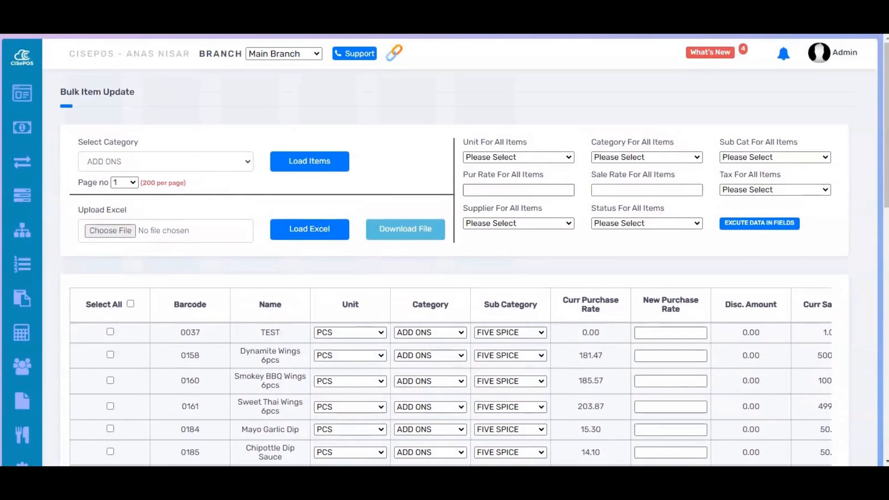
pyautogui.click(506, 171)
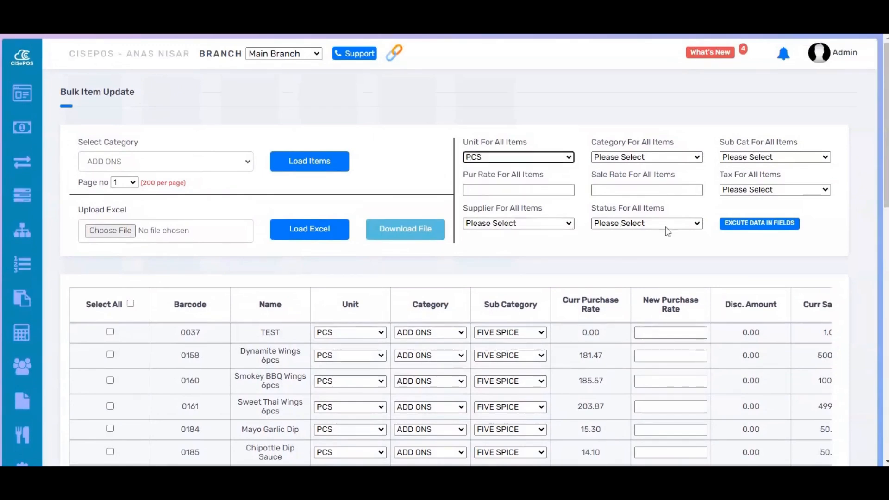
pyautogui.click(736, 227)
pyautogui.scroll(-3, 414, 282)
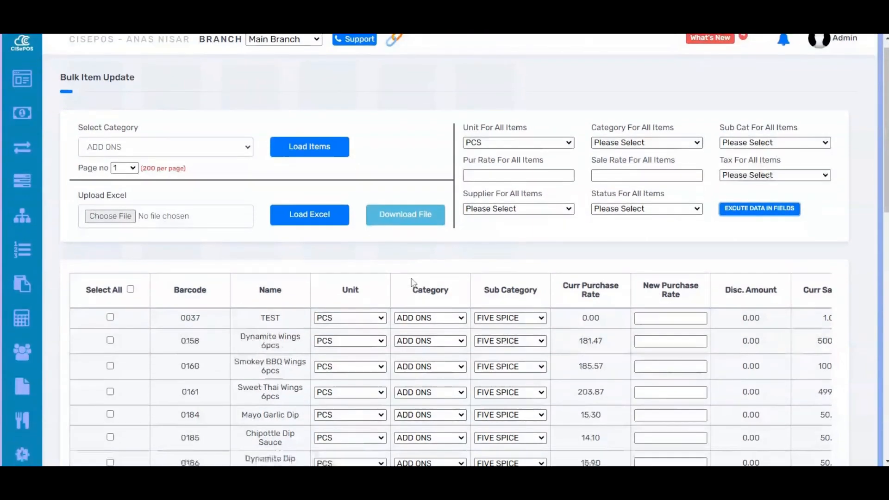
# Step: Check the unit column down to the last loaded item and look at the current purchase rate of Dynamite Wings 6pcs
pyautogui.scroll(-7, 413, 283)
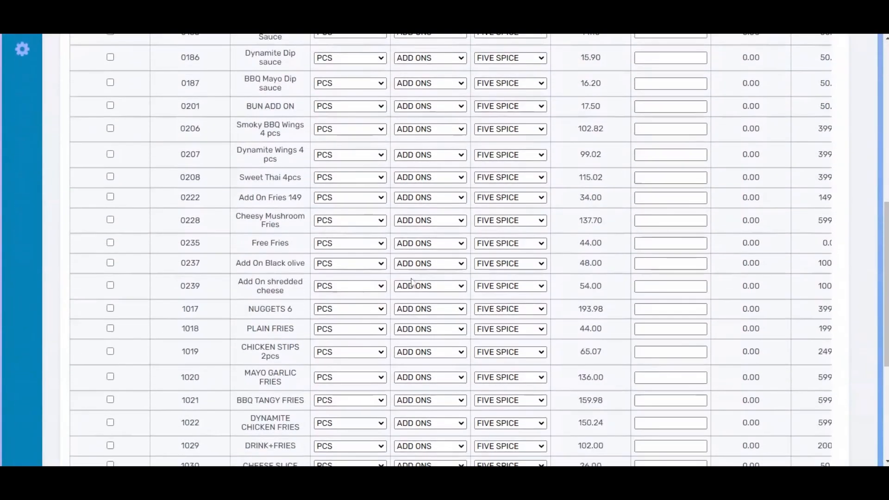
pyautogui.scroll(-5, 413, 281)
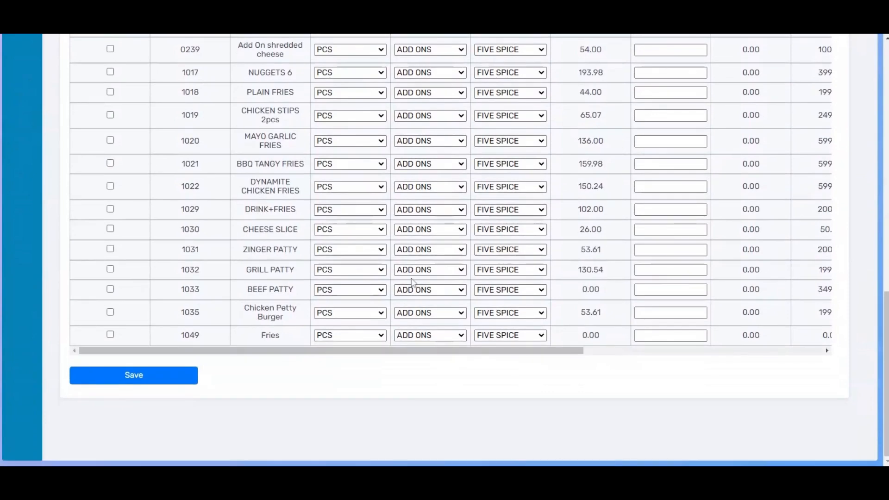
pyautogui.scroll(5, 412, 281)
pyautogui.scroll(4, 412, 283)
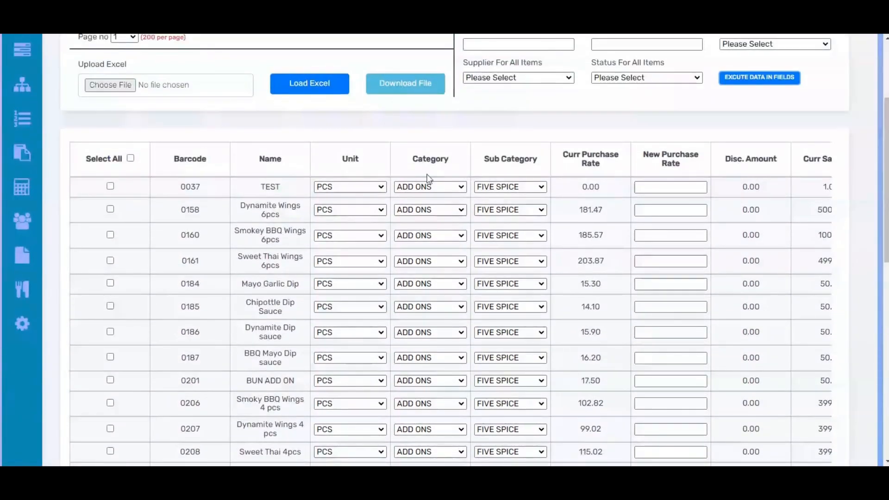
pyautogui.doubleClick(588, 209)
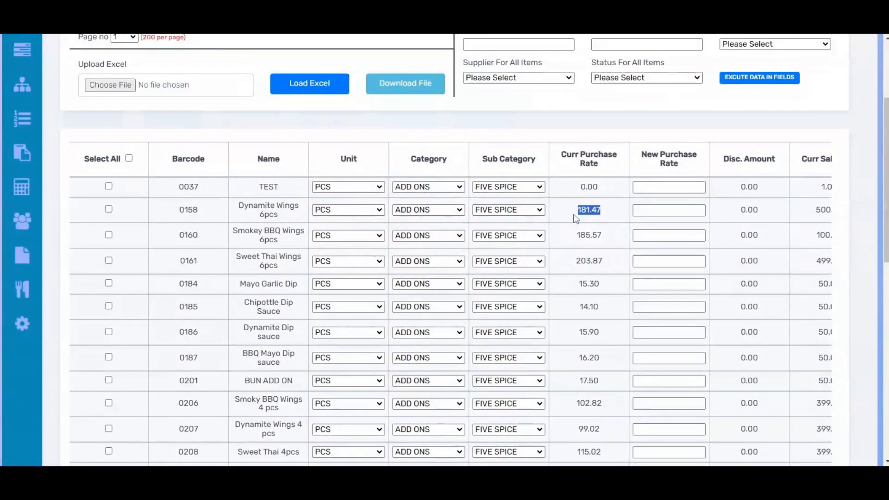
pyautogui.scroll(2, 605, 118)
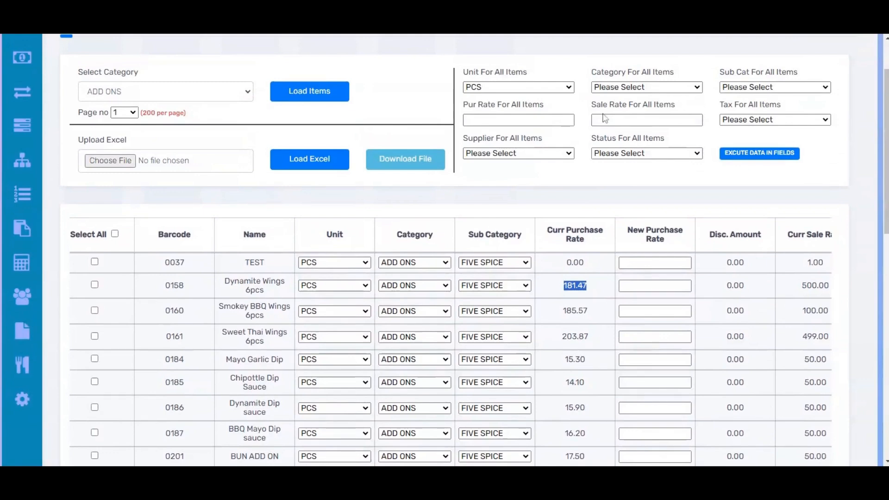
# Step: Change the unit of the TEST item (0037) to Each
pyautogui.click(434, 266)
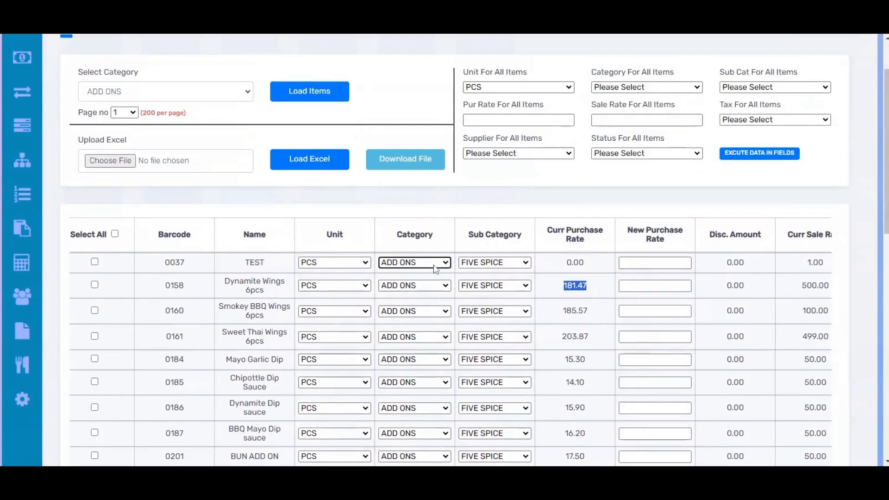
pyautogui.click(331, 267)
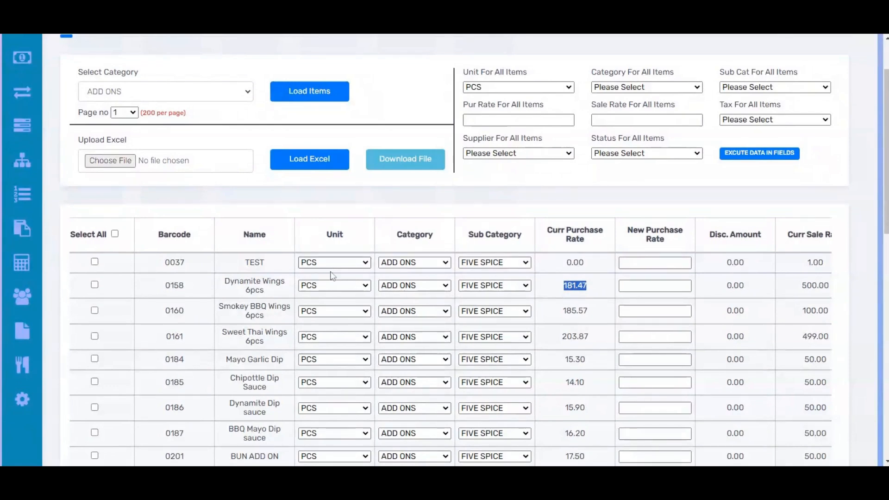
pyautogui.click(330, 273)
pyautogui.click(298, 297)
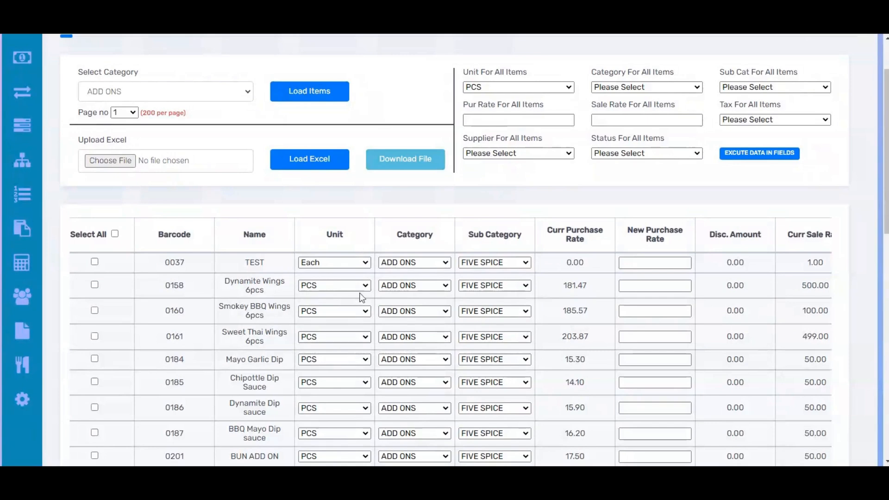
# Step: Enter new purchase rates of 100 for TEST, 500 for Dynamite Wings 6pcs and 400 for Smokey BBQ Wings 6pcs
pyautogui.hscroll(3, 451, 342)
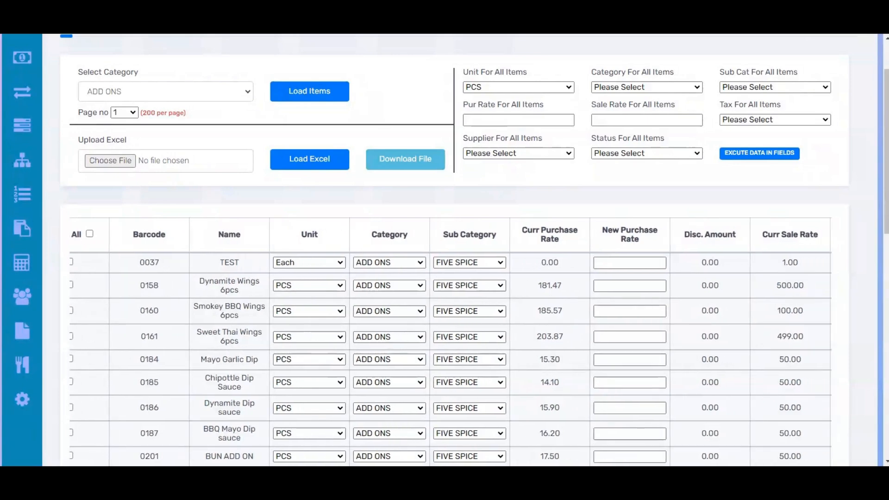
pyautogui.hscroll(2, 451, 342)
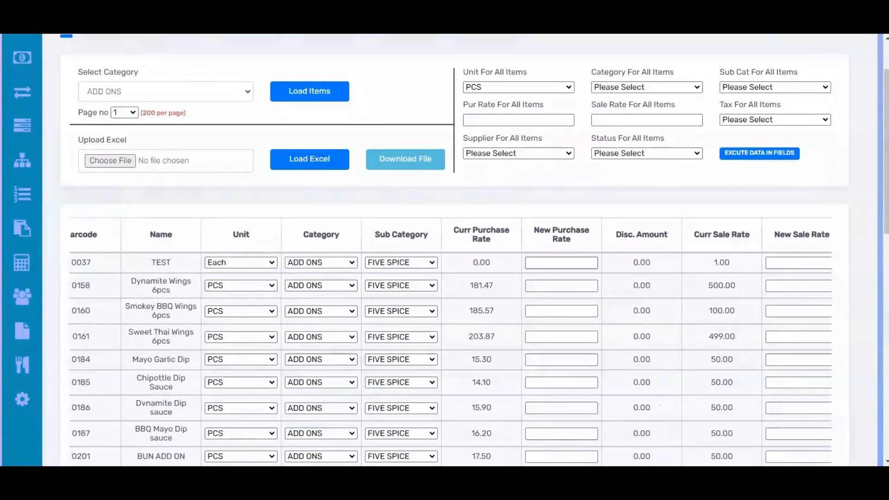
pyautogui.click(543, 262)
pyautogui.click(542, 285)
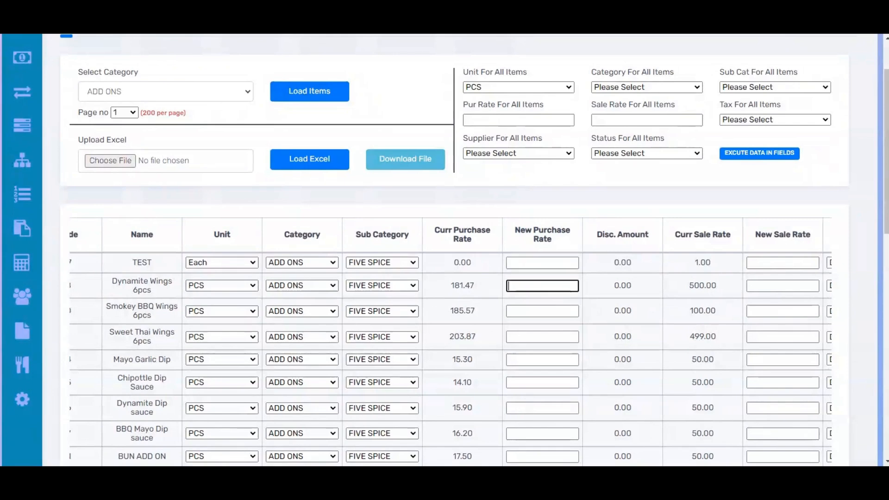
pyautogui.click(548, 311)
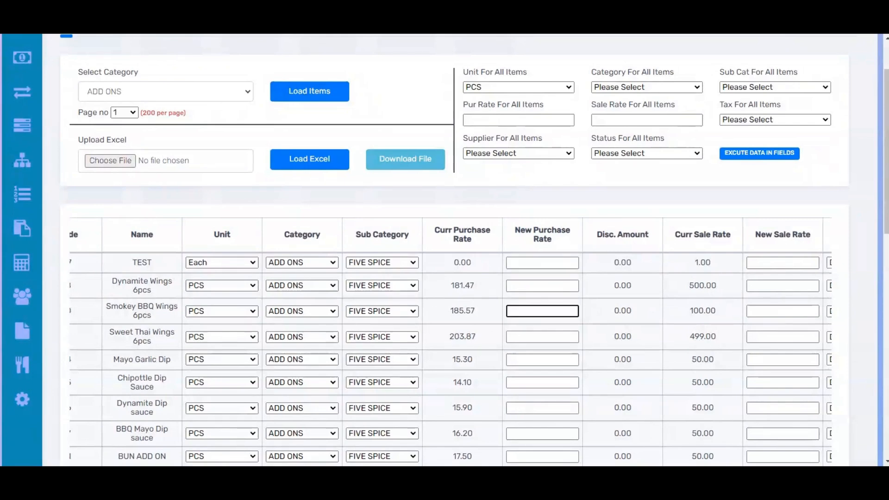
pyautogui.click(541, 263)
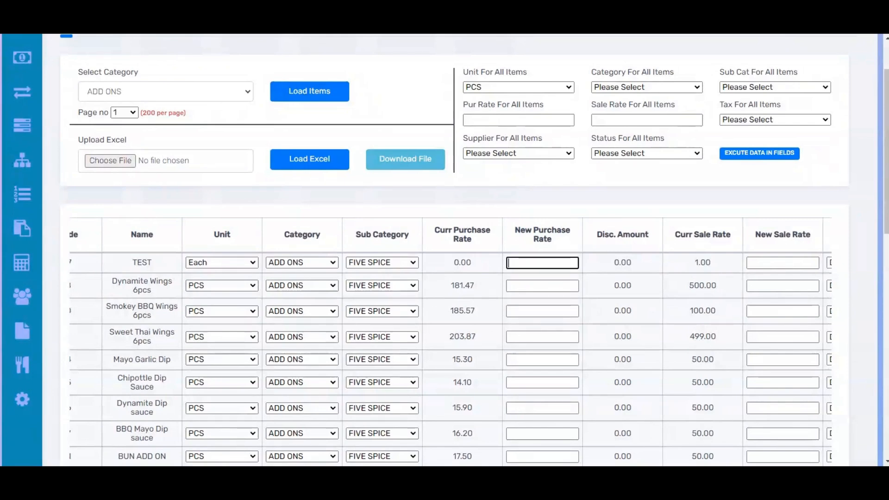
pyautogui.click(536, 284)
pyautogui.write('500')
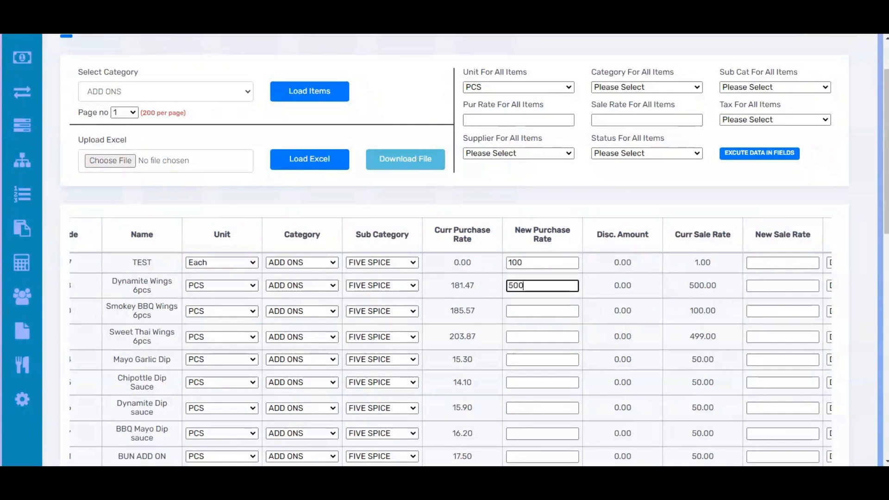
pyautogui.click(535, 311)
pyautogui.write('400')
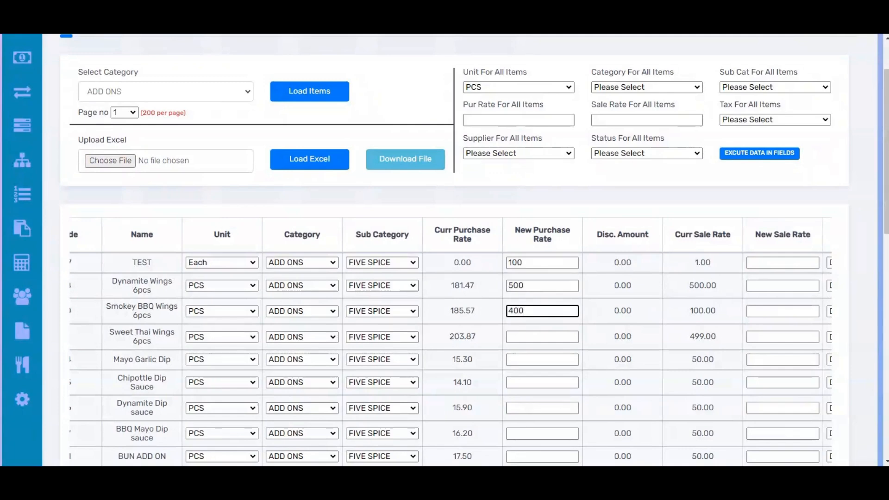
# Step: Examine the current and new sale rate, tax, supplier and status columns of the loaded items
pyautogui.scroll(-2, 645, 258)
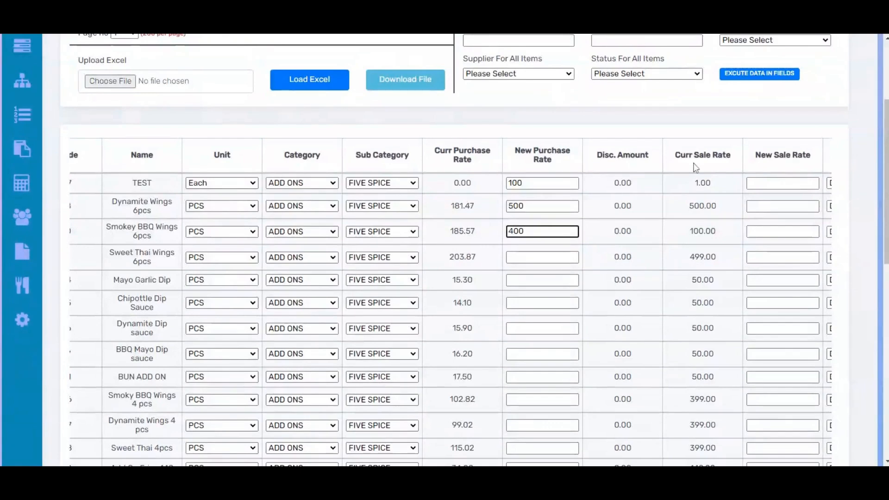
pyautogui.hscroll(2, 695, 168)
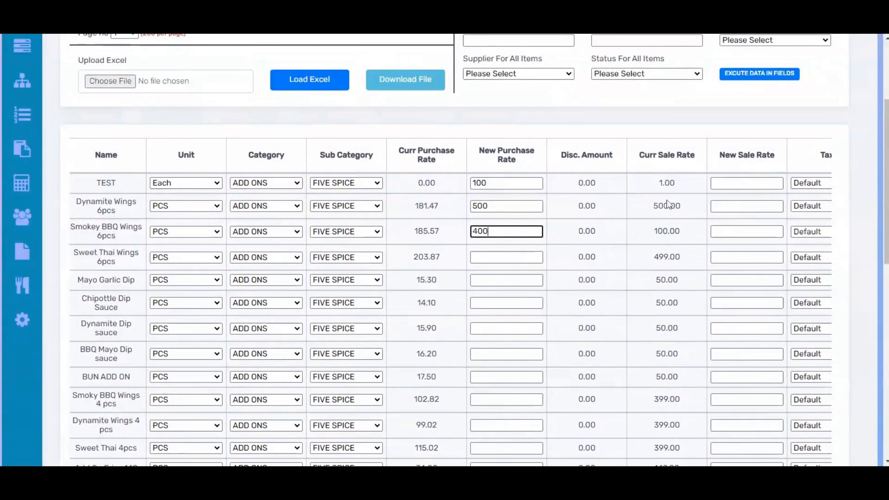
pyautogui.click(744, 206)
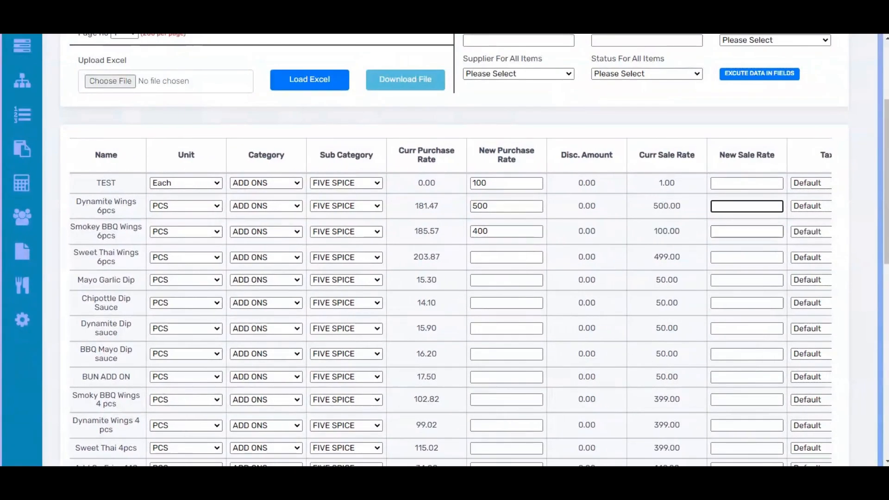
pyautogui.click(732, 347)
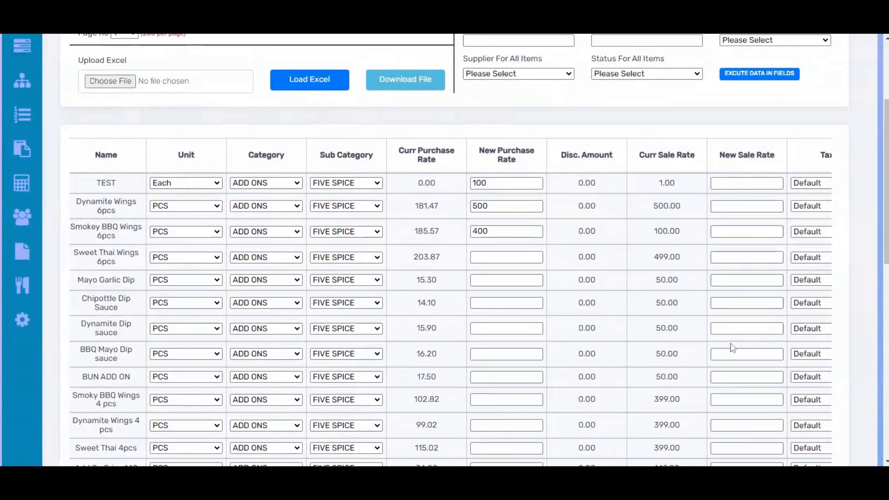
pyautogui.click(732, 330)
pyautogui.hscroll(4, 665, 343)
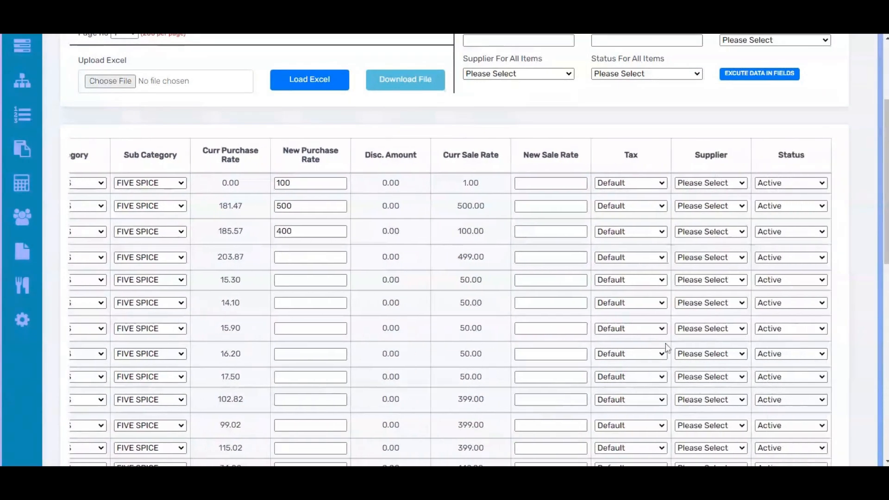
pyautogui.hscroll(1, 665, 343)
pyautogui.hscroll(-5, 666, 344)
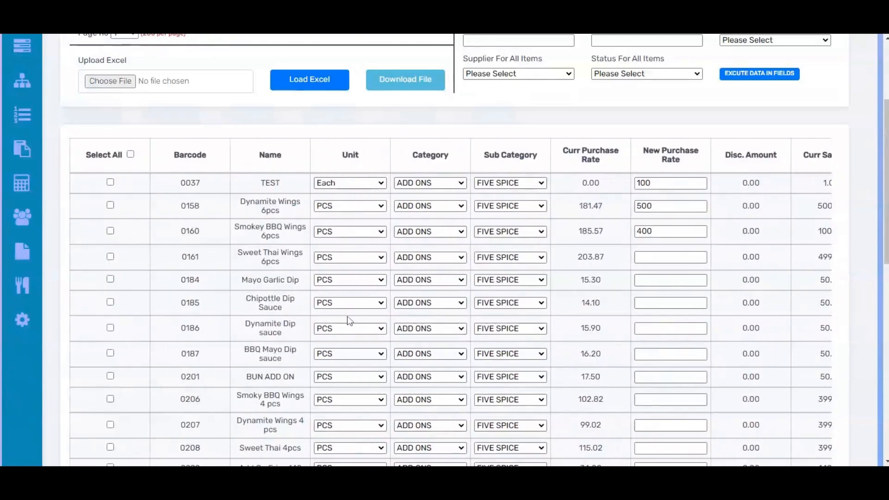
# Step: Try selecting all loaded items at once, look through the rows, and clear the selection
pyautogui.click(131, 155)
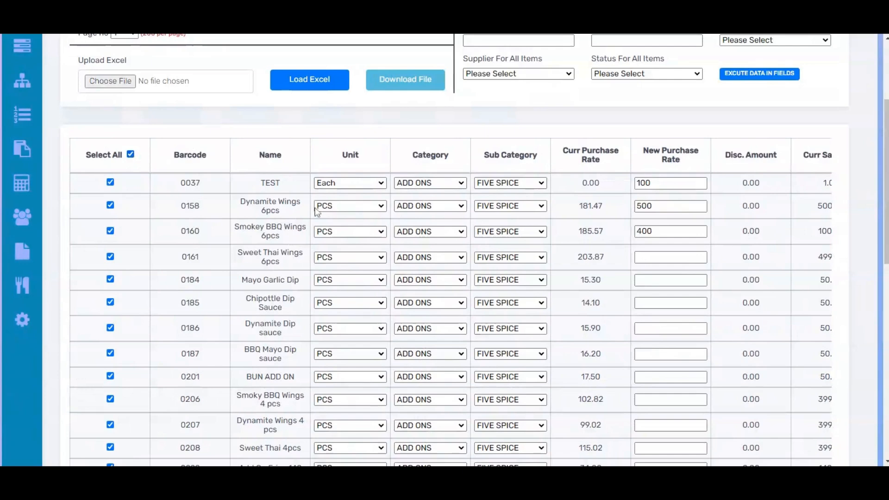
pyautogui.scroll(-5, 233, 359)
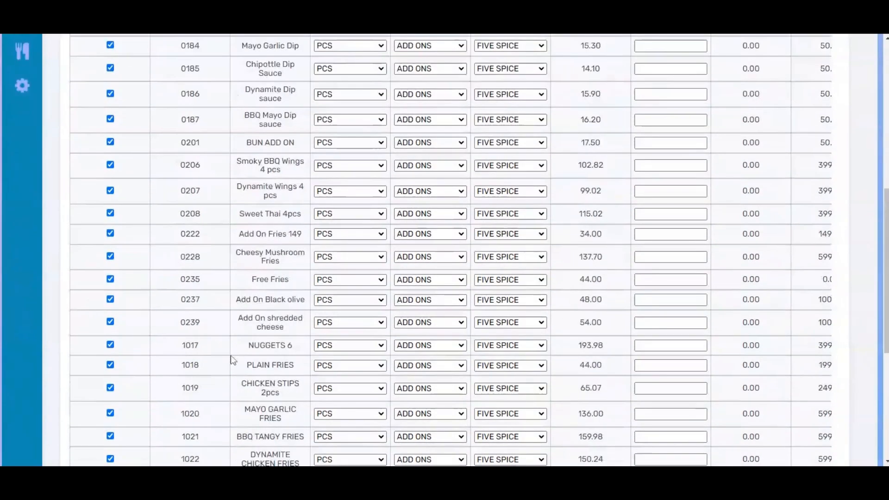
pyautogui.scroll(-5, 233, 361)
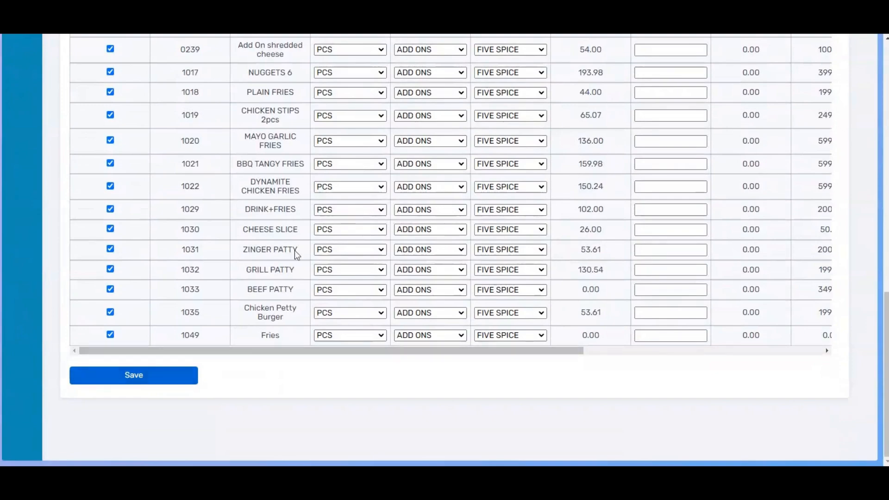
pyautogui.scroll(9, 216, 254)
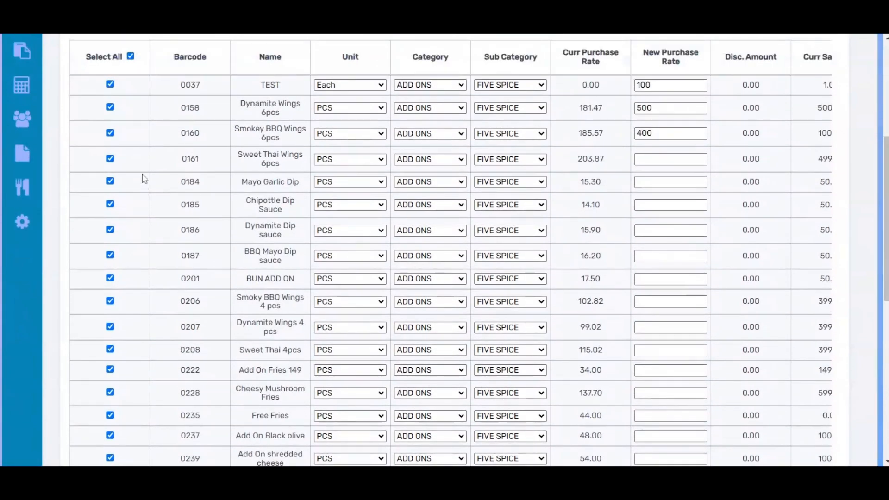
pyautogui.scroll(1, 128, 141)
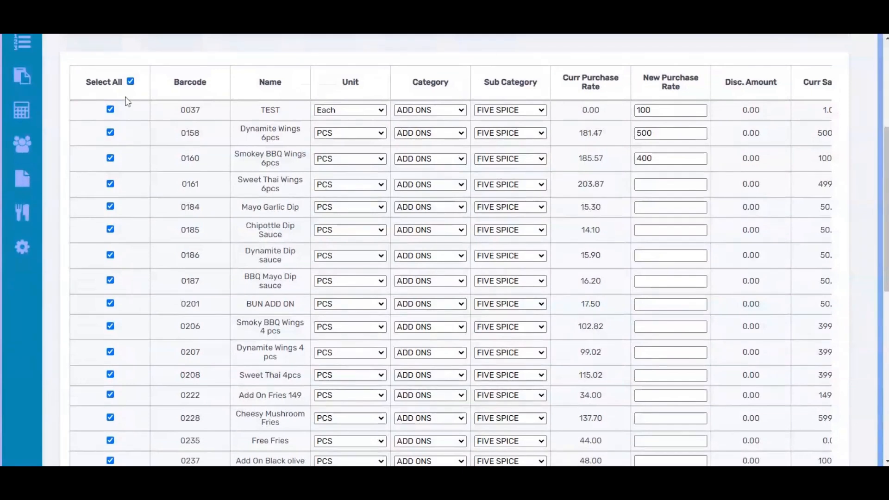
pyautogui.click(131, 82)
pyautogui.scroll(2, 222, 116)
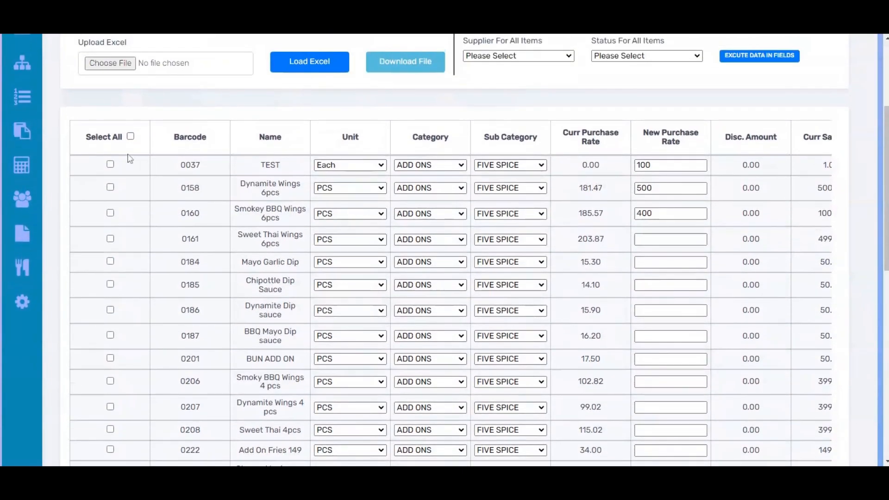
# Step: Select all loaded items except TEST (0037)
pyautogui.click(131, 136)
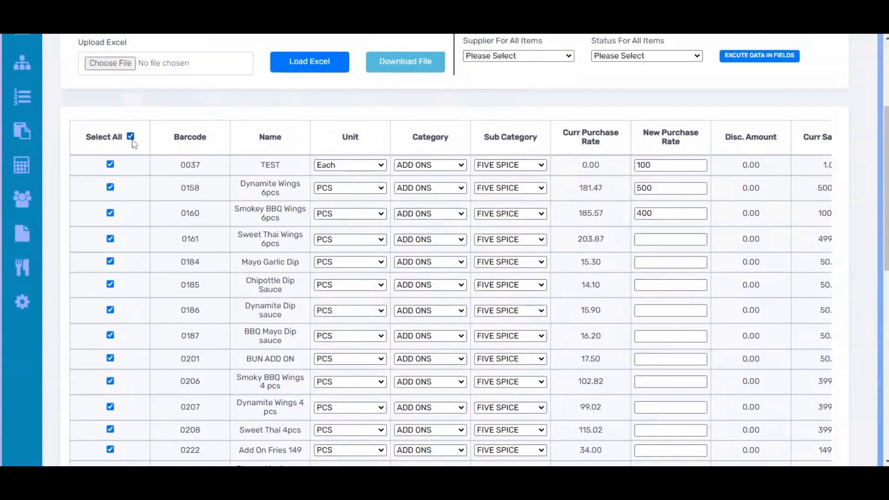
pyautogui.click(110, 165)
pyautogui.scroll(2, 462, 96)
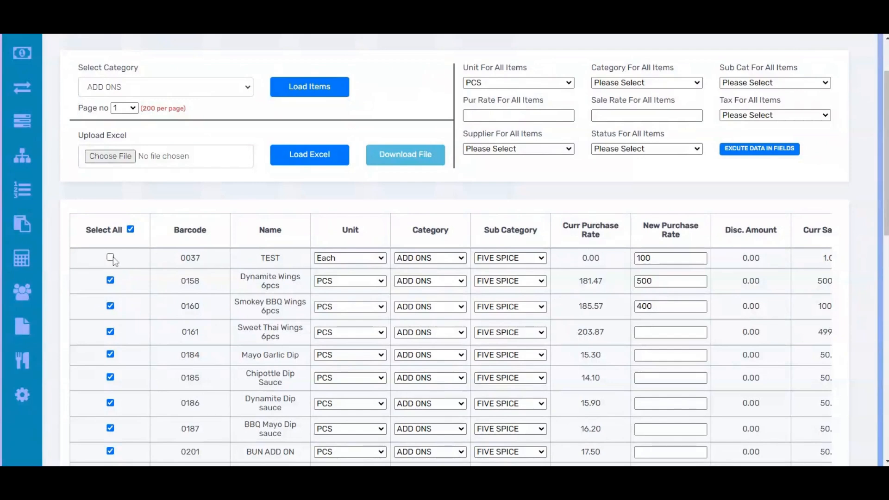
# Step: Select every loaded item, including TEST, and save the bulk update
pyautogui.click(131, 231)
pyautogui.click(131, 231)
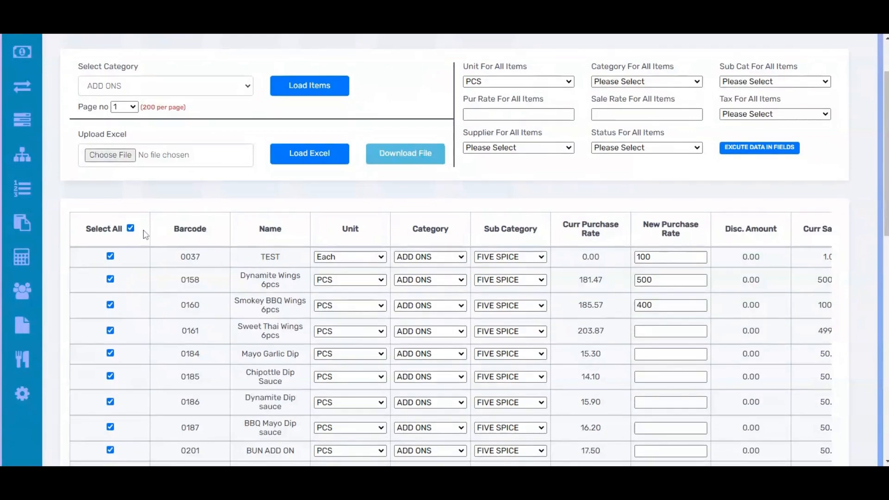
pyautogui.scroll(-3, 448, 222)
pyautogui.scroll(-8, 450, 236)
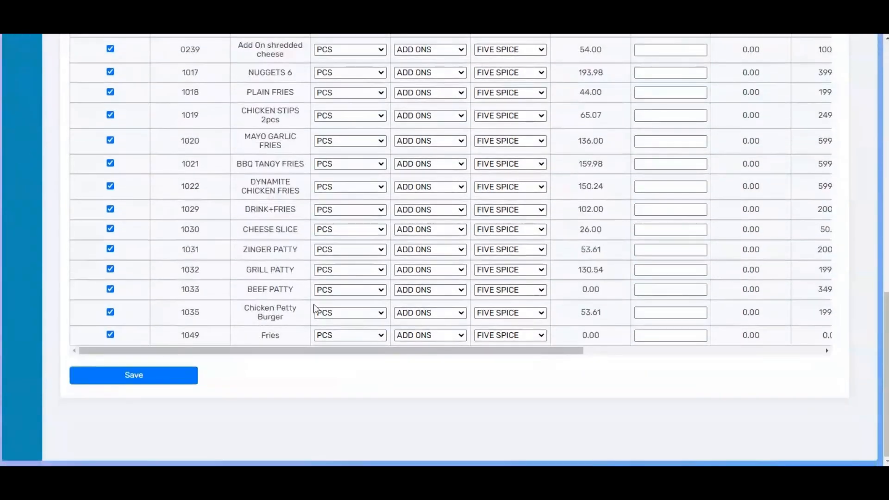
pyautogui.click(141, 381)
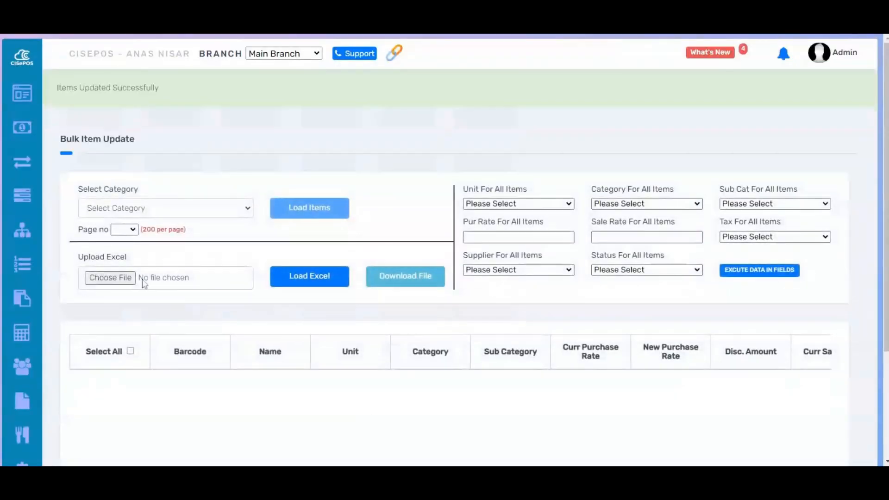
# Step: Load the items of the GRILL's category into the bulk update table
pyautogui.moveTo(10, 273)
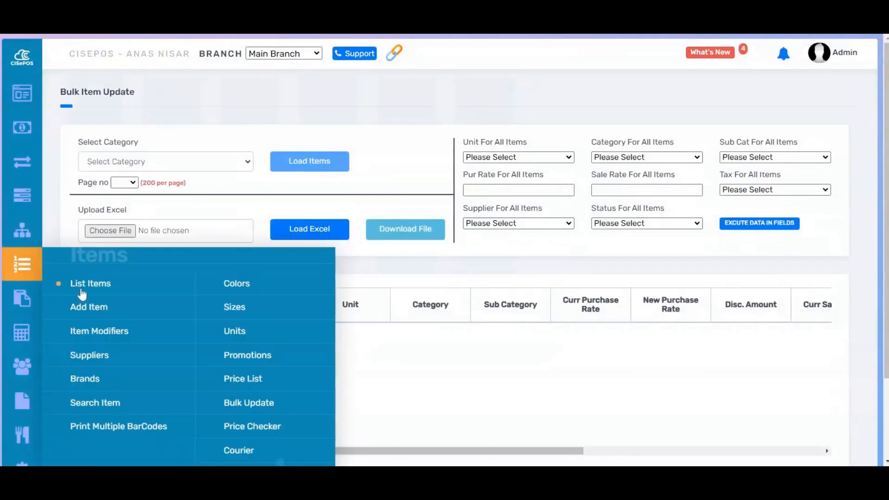
pyautogui.moveTo(81, 295); pyautogui.dragTo(340, 35)
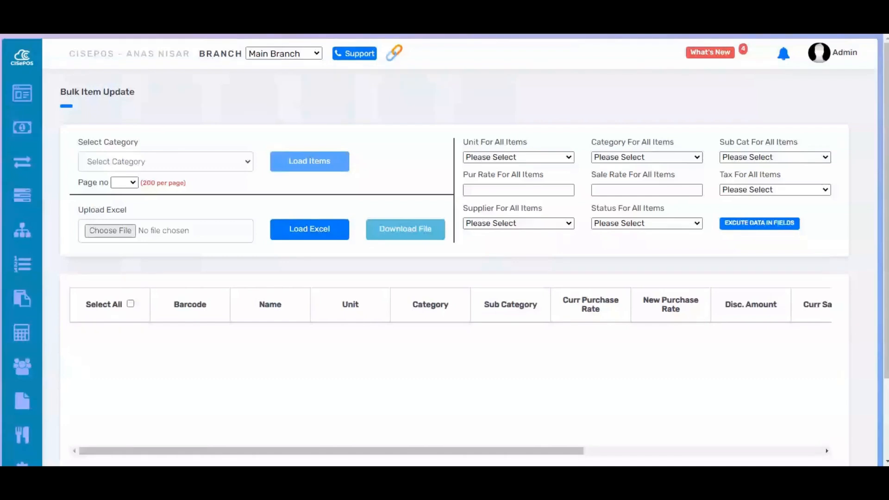
pyautogui.click(184, 162)
pyautogui.click(185, 177)
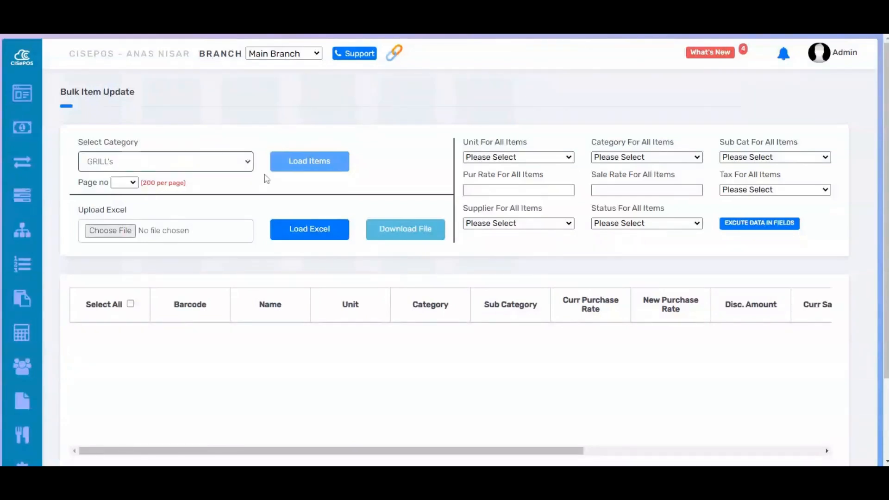
pyautogui.click(286, 169)
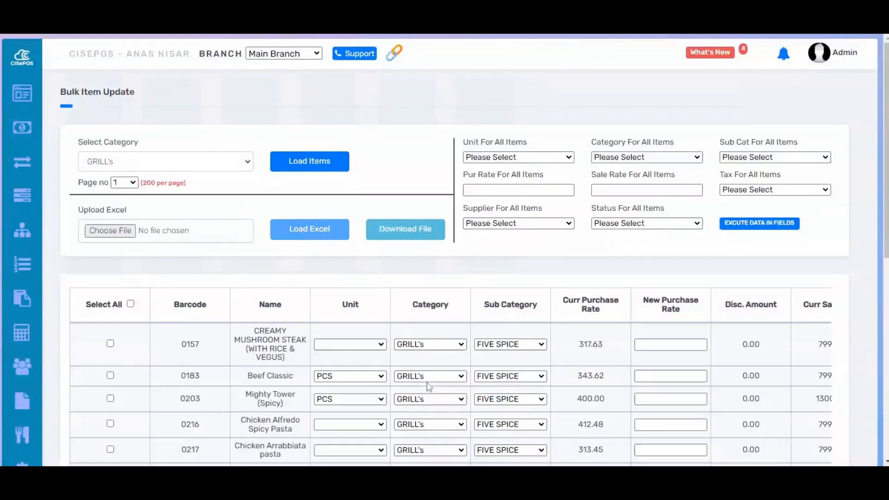
# Step: Select all loaded items and apply the unit PCS to every one of them
pyautogui.scroll(-1, 506, 339)
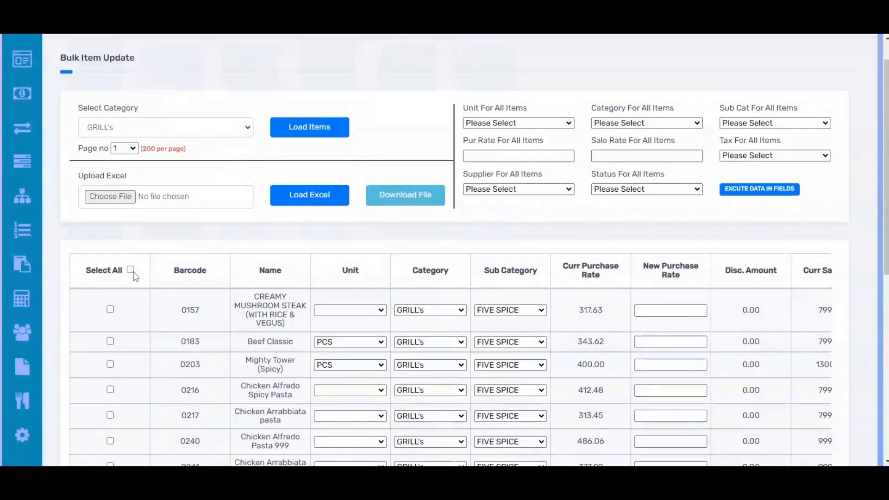
pyautogui.click(131, 269)
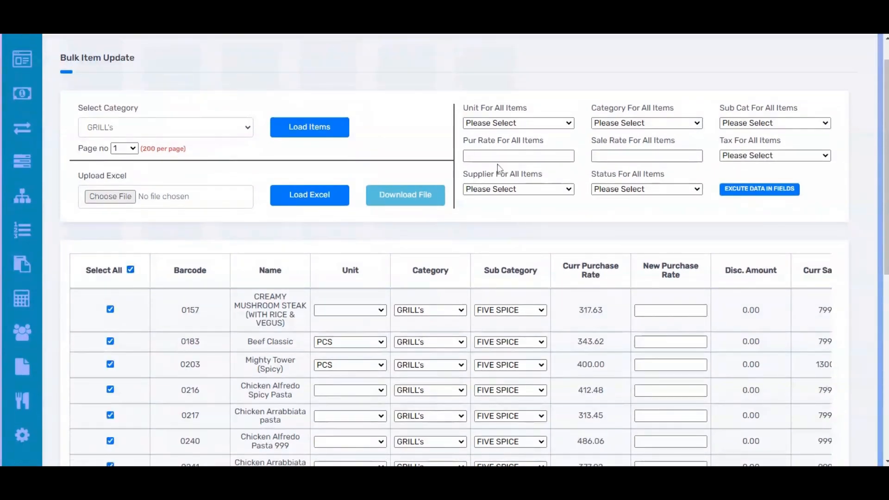
pyautogui.click(519, 135)
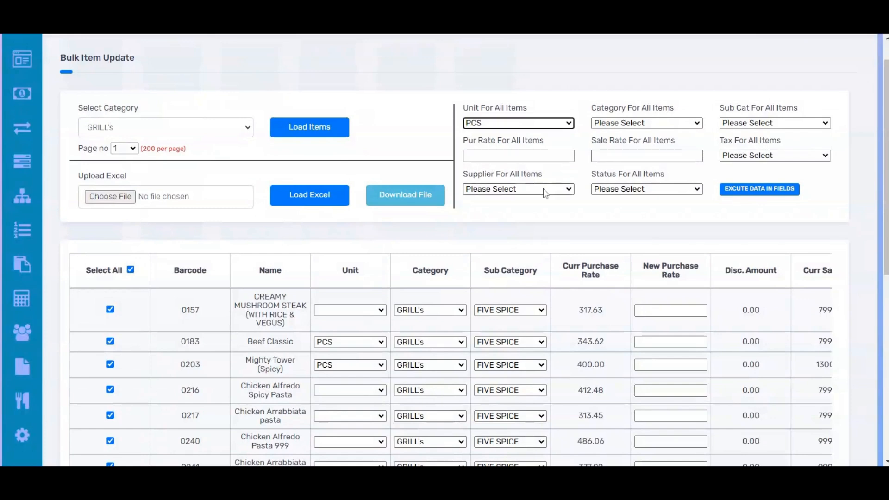
pyautogui.click(727, 192)
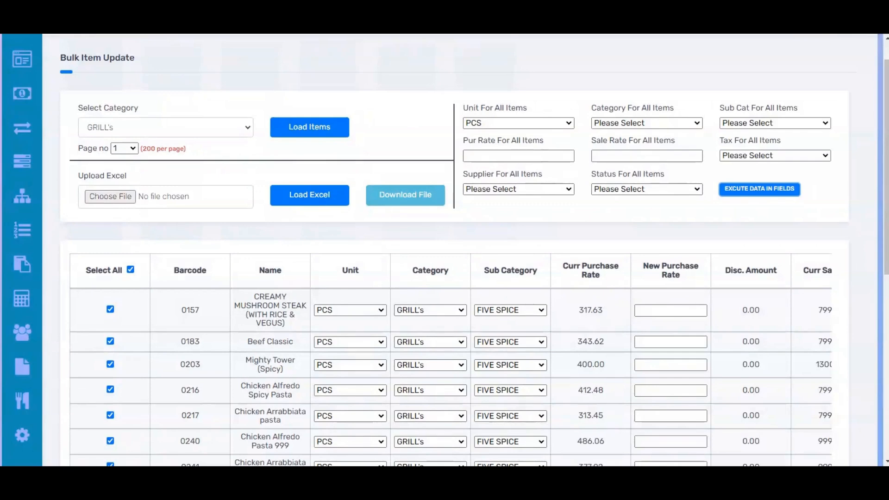
# Step: Examine the unit, category and purchase rate columns across all loaded GRILL's items
pyautogui.hscroll(2, 613, 313)
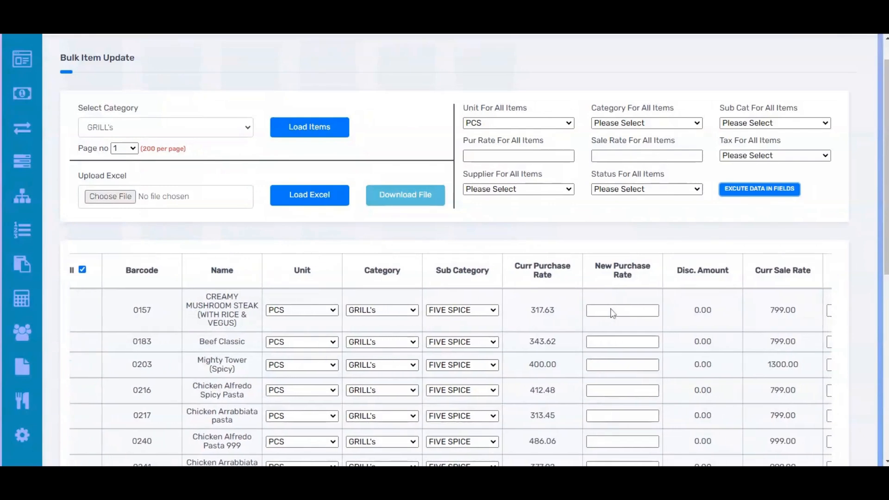
pyautogui.click(612, 311)
pyautogui.scroll(-7, 450, 249)
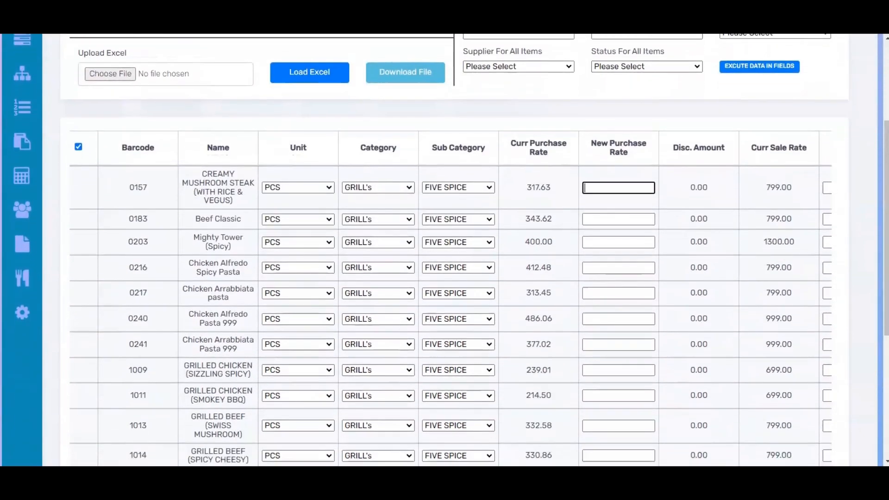
pyautogui.scroll(-1, 450, 248)
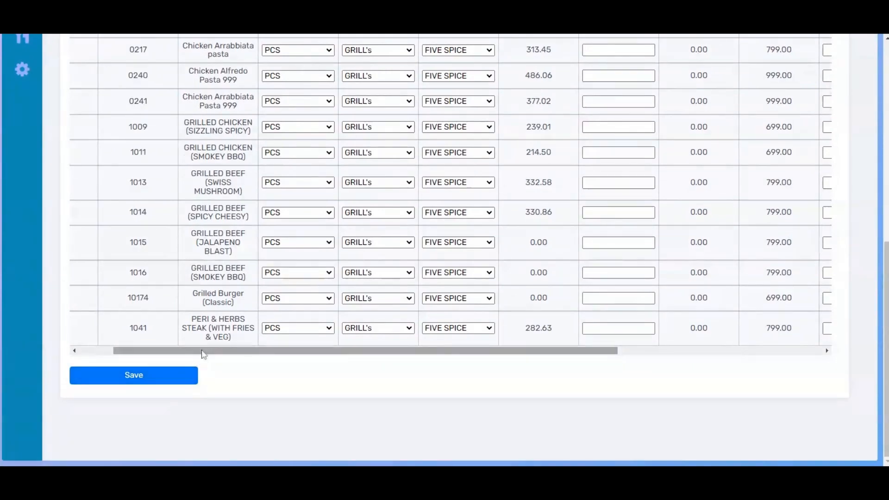
pyautogui.hscroll(-2, 202, 354)
pyautogui.hscroll(-1, 202, 354)
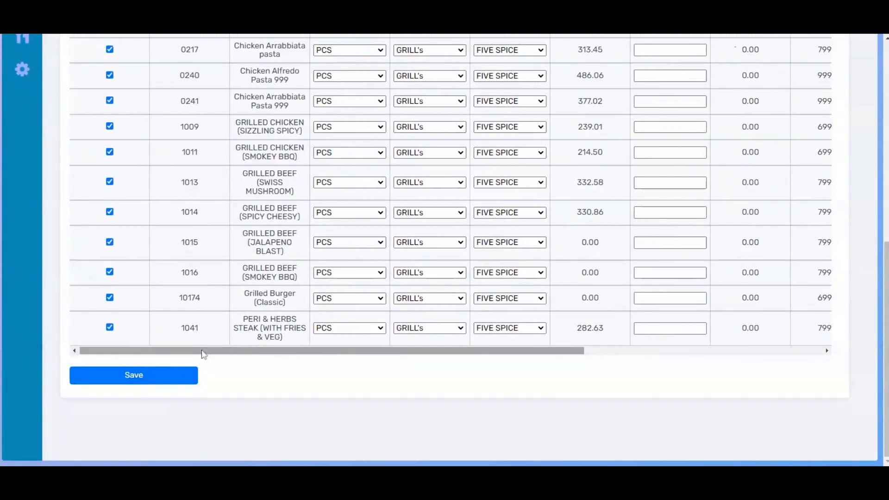
pyautogui.scroll(8, 207, 277)
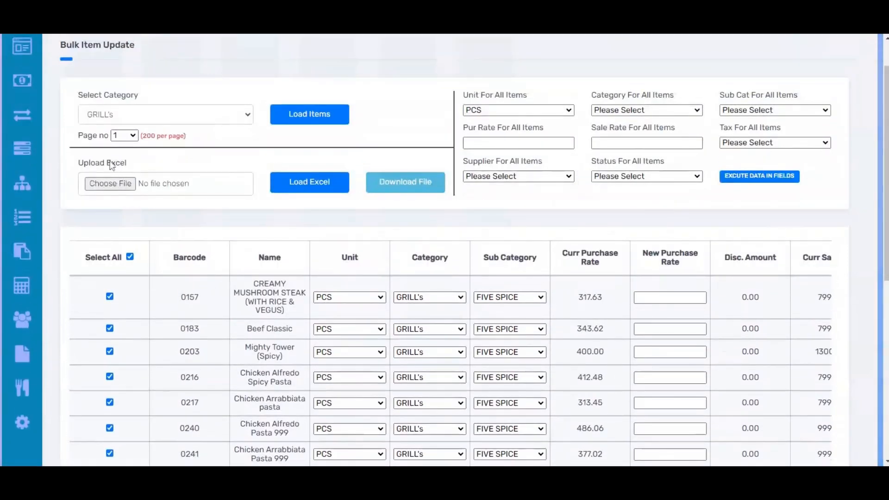
# Step: Download the Excel file provided for uploading bulk item changes
pyautogui.tripleClick(112, 165)
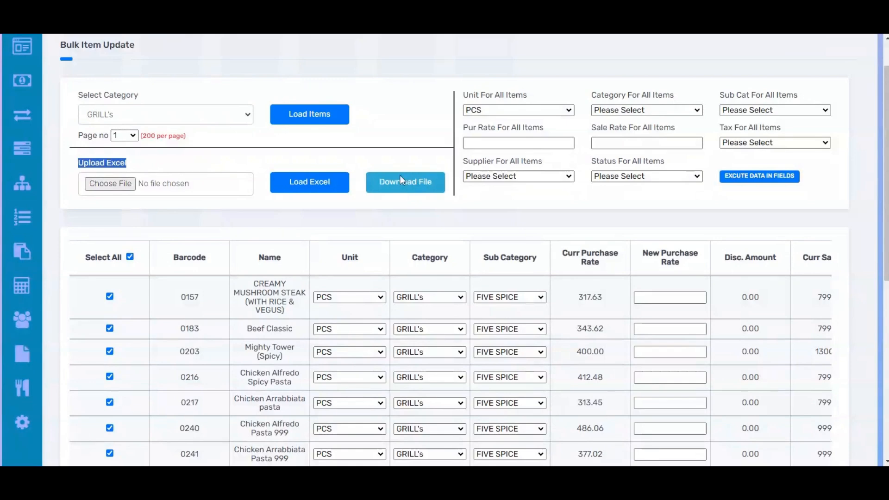
pyautogui.click(406, 185)
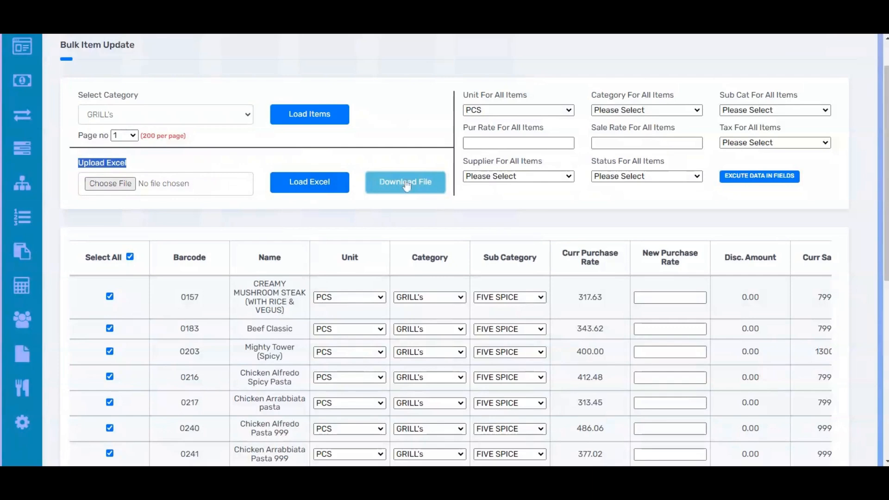
pyautogui.hotkey('alt', 'Tab')
# Step: Check the selected GRILL's items once more and save the bulk update
pyautogui.scroll(-8, 444, 250)
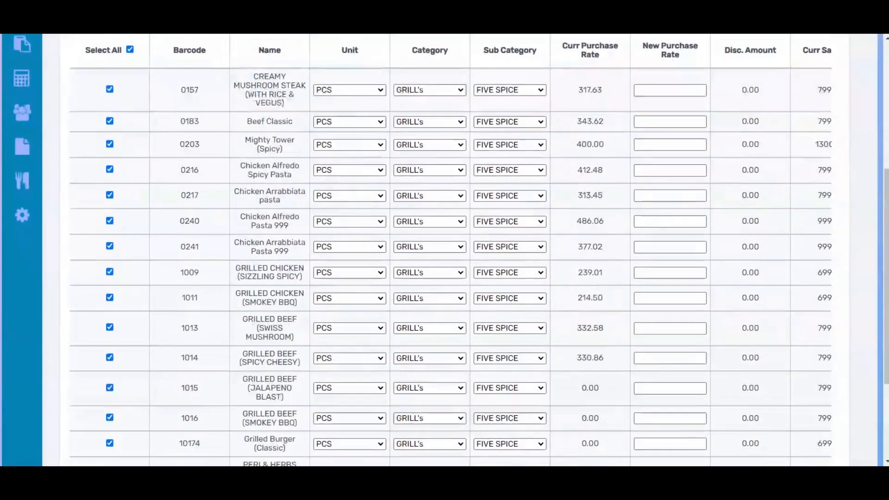
pyautogui.scroll(3, 200, 229)
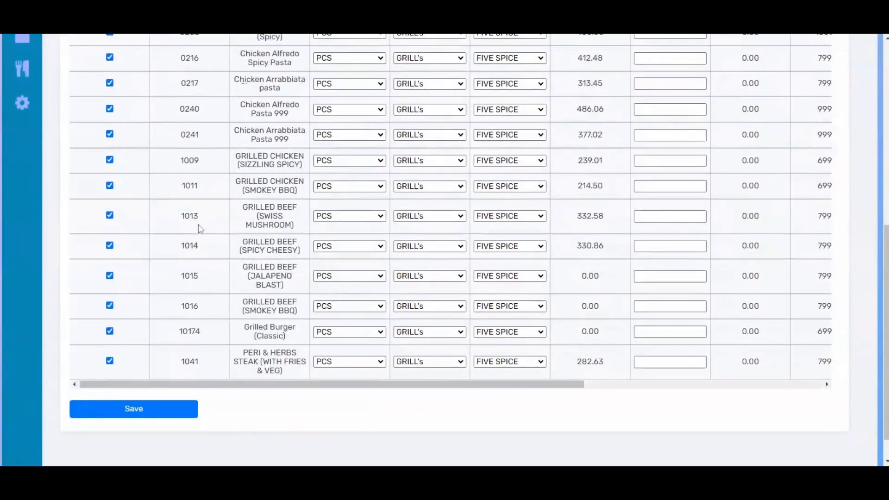
pyautogui.scroll(-1, 201, 229)
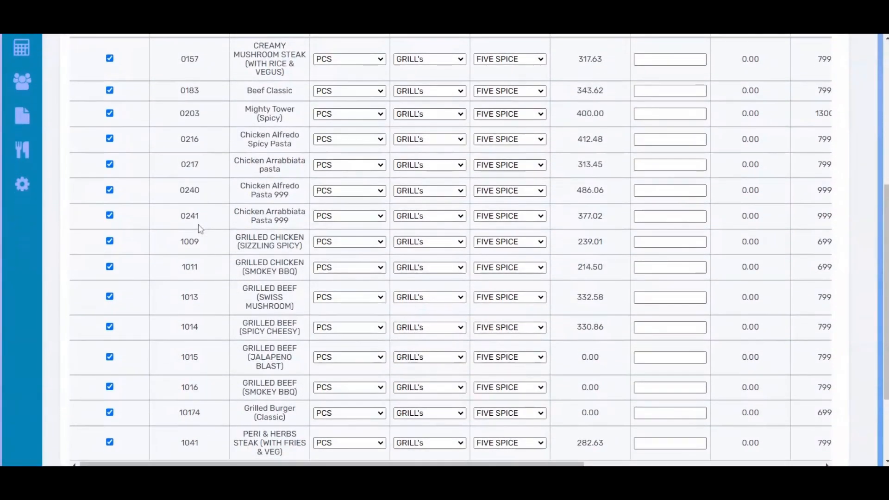
pyautogui.scroll(-3, 203, 240)
pyautogui.click(101, 377)
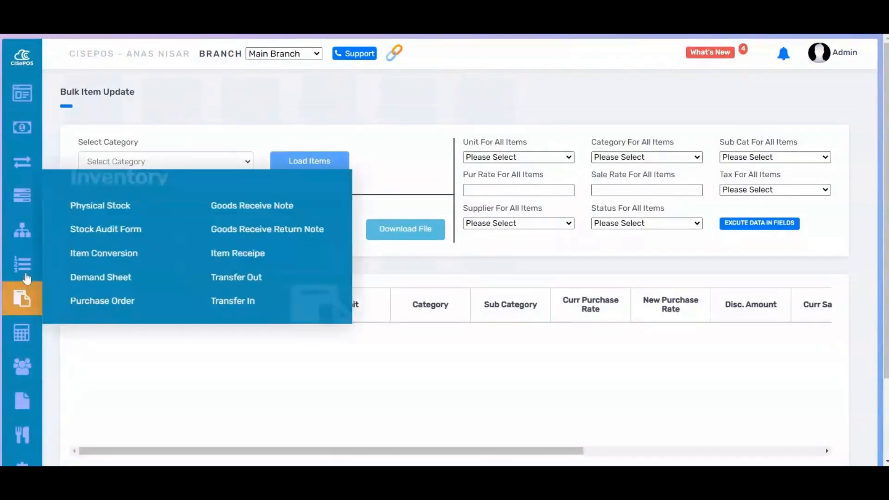
# Step: Open the item list and go from there to the bulk update page
pyautogui.moveTo(22, 267)
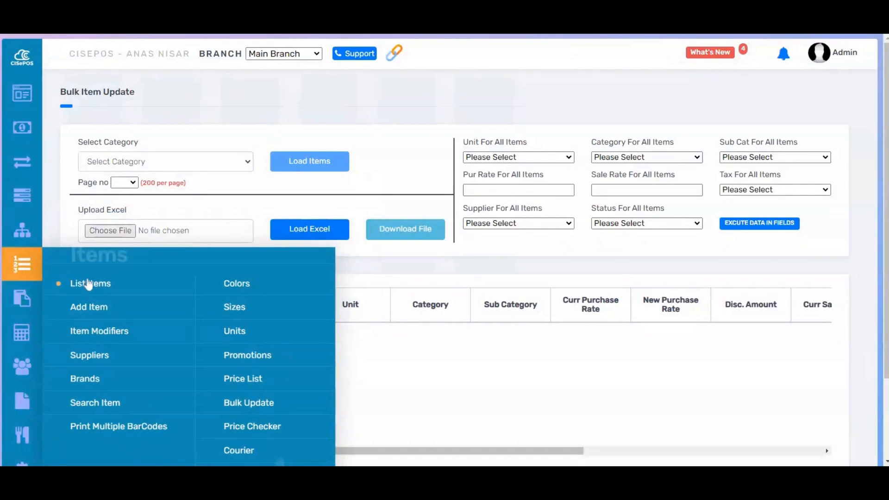
pyautogui.click(88, 285)
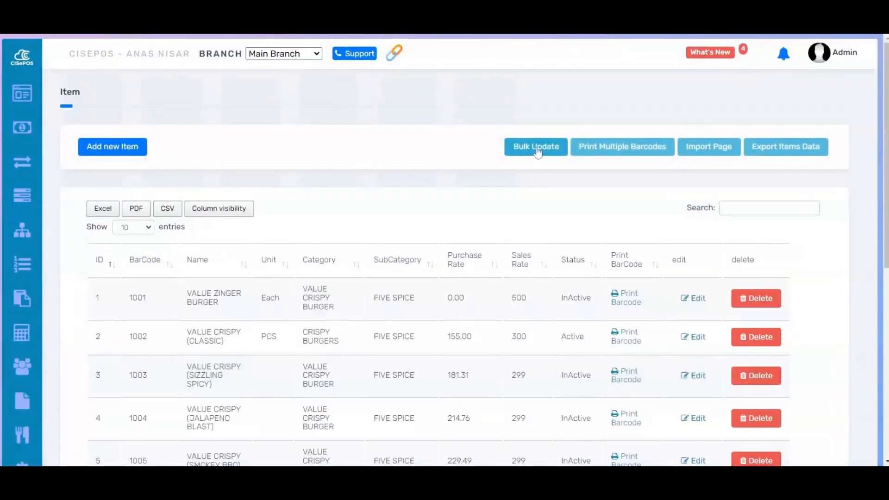
pyautogui.click(537, 151)
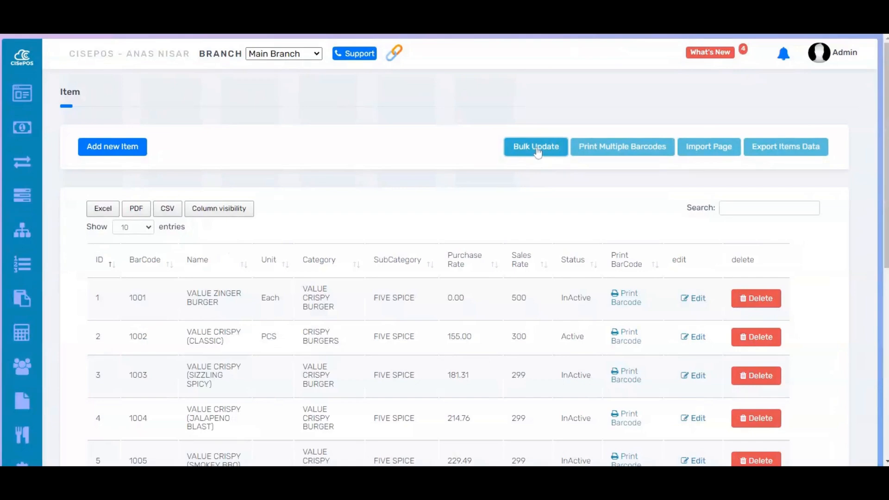